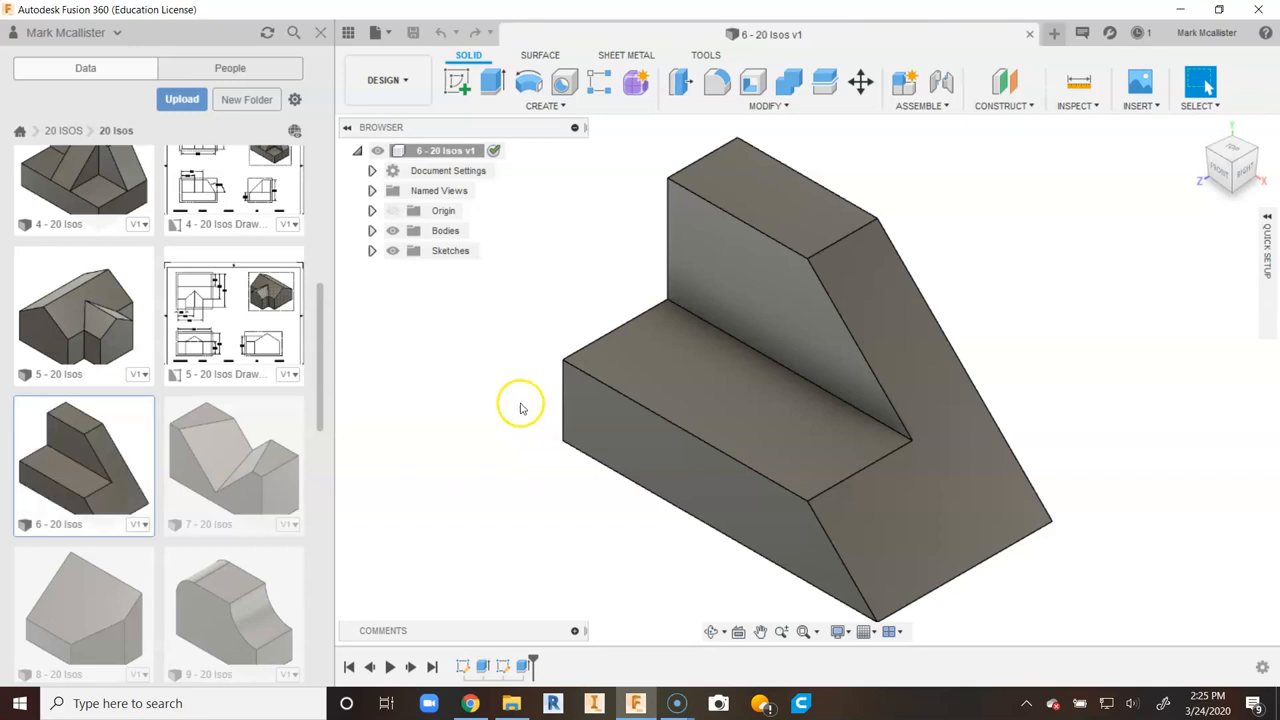
- Create a new drawing from the full design using the PLTW TITLE BLOCK template
{"action": "left_click", "coordinate": [383, 85]}
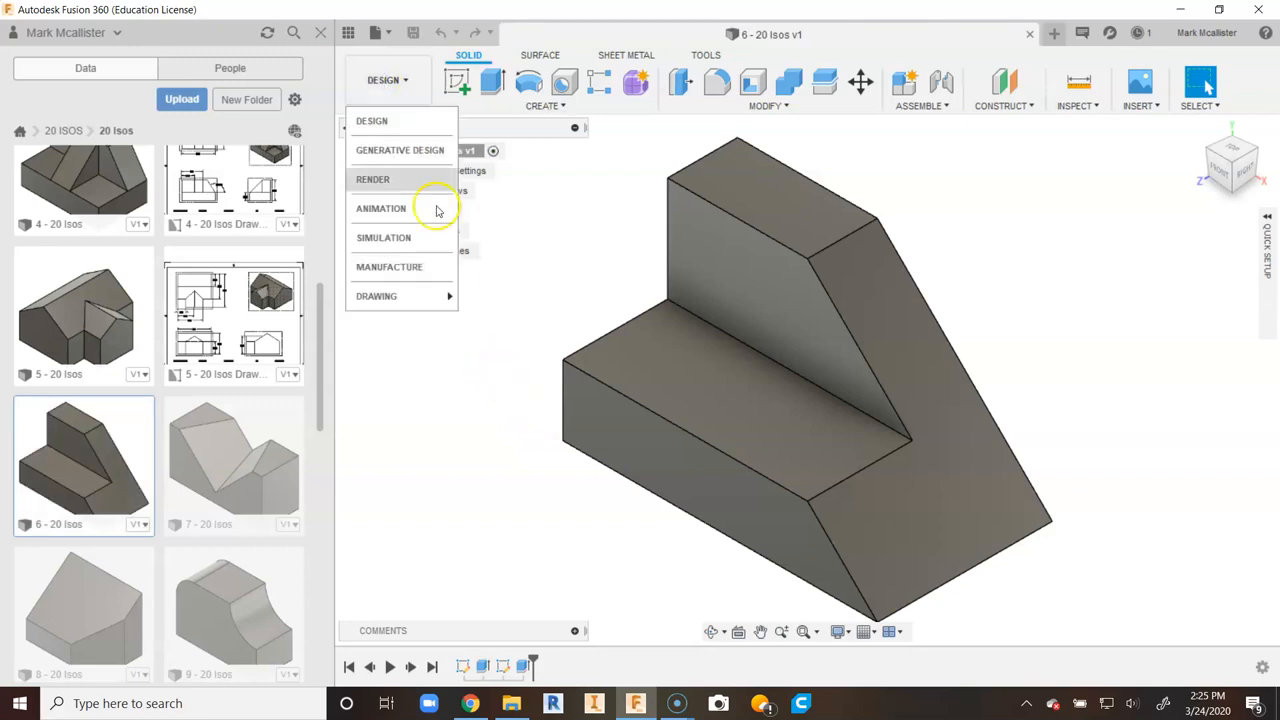
{"action": "left_click", "coordinate": [464, 298]}
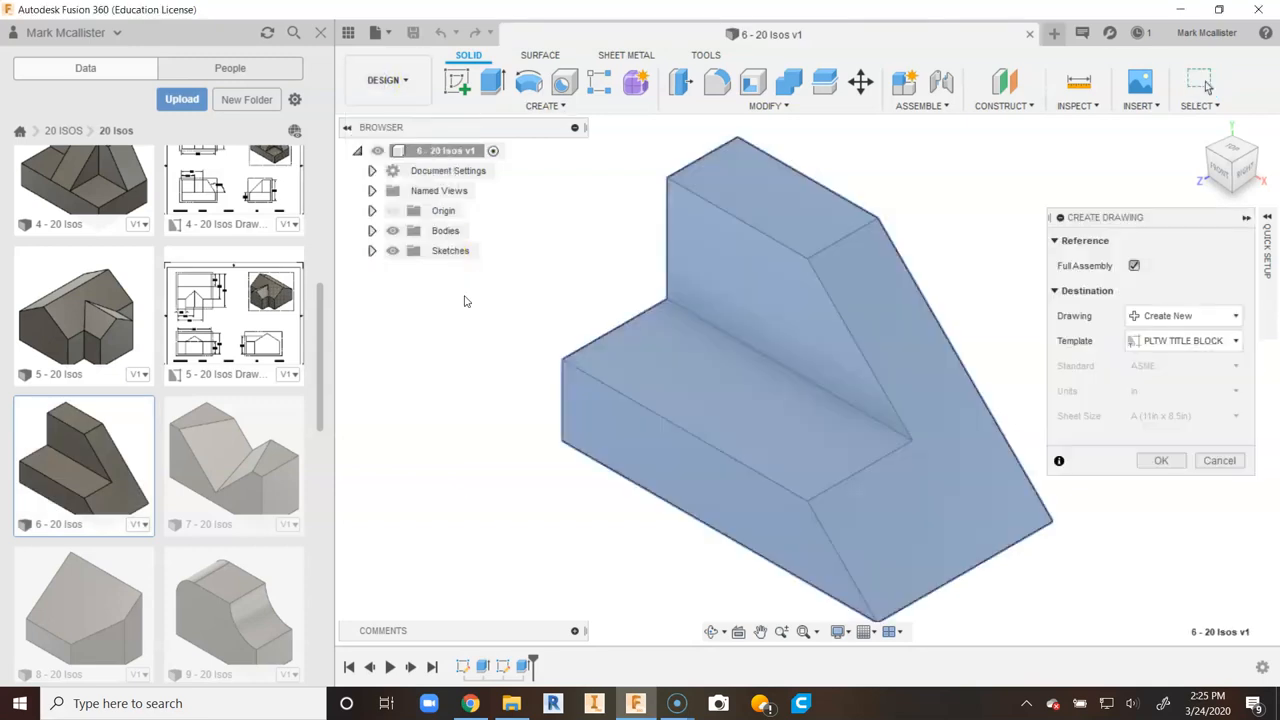
{"action": "left_click", "coordinate": [1164, 460]}
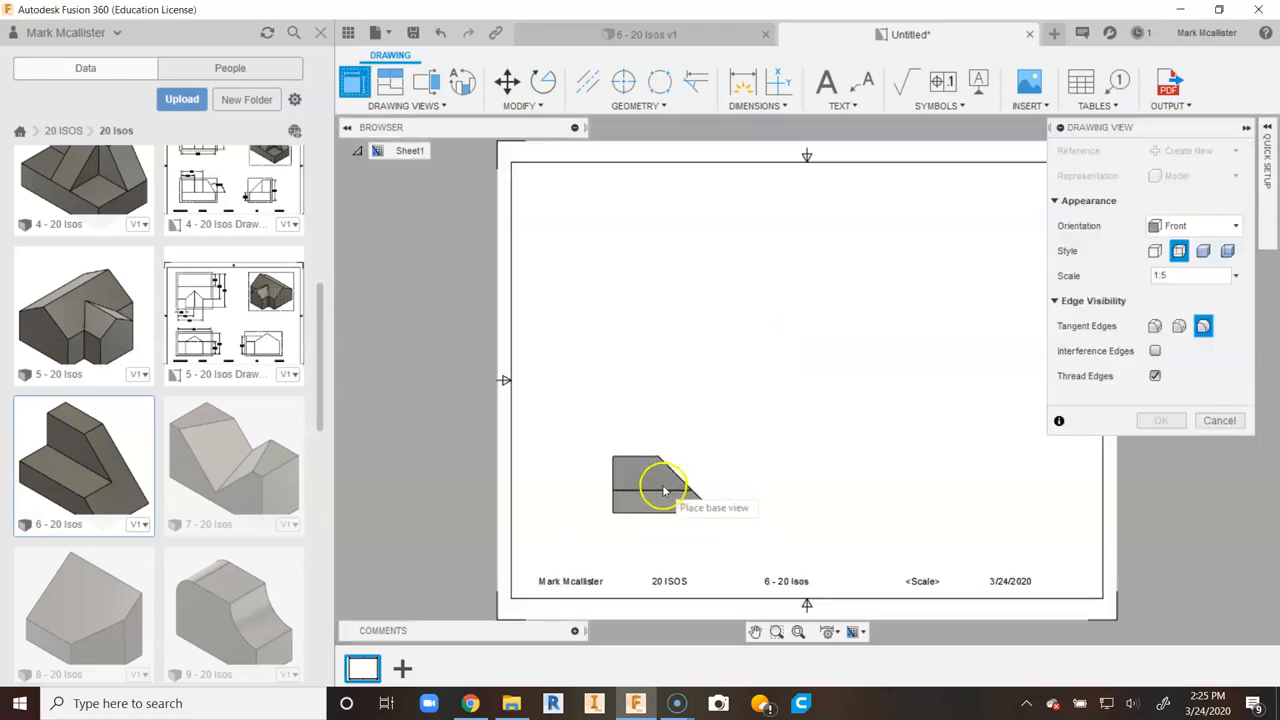
- Place the front base view in the lower-left area of the sheet at a 1:3 scale
{"action": "left_click", "coordinate": [1236, 276]}
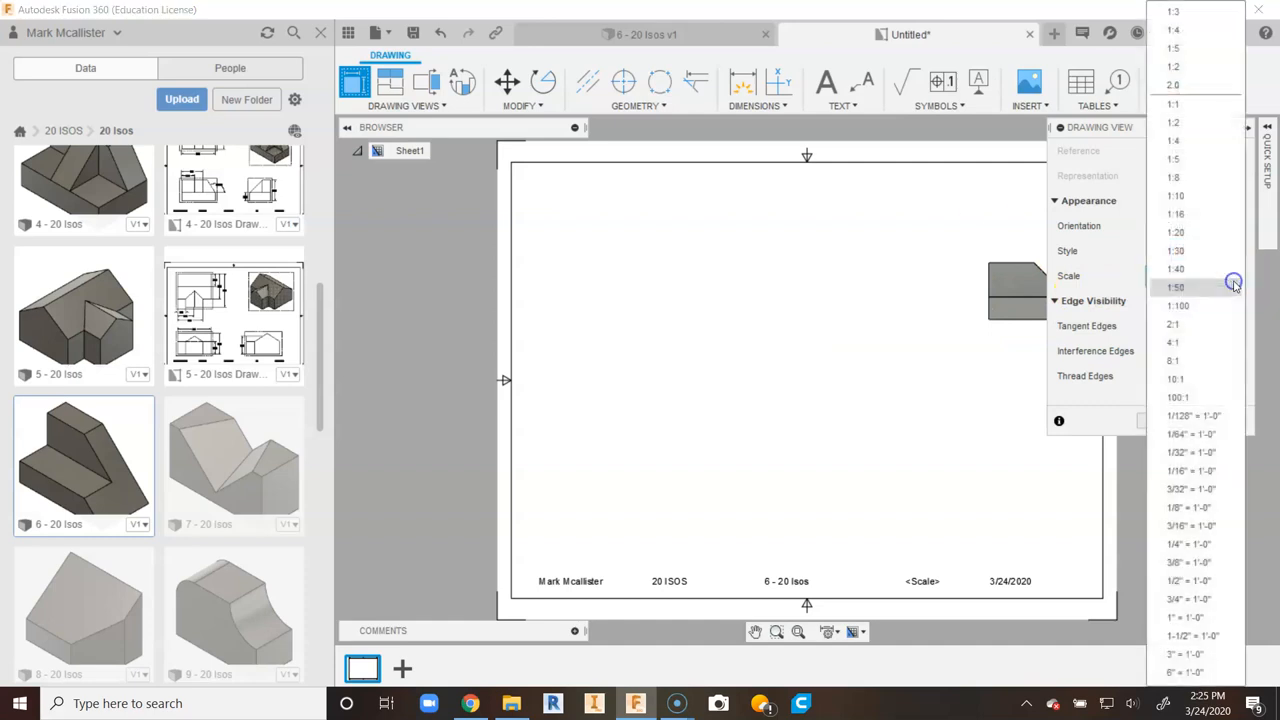
{"action": "left_click", "coordinate": [1210, 18]}
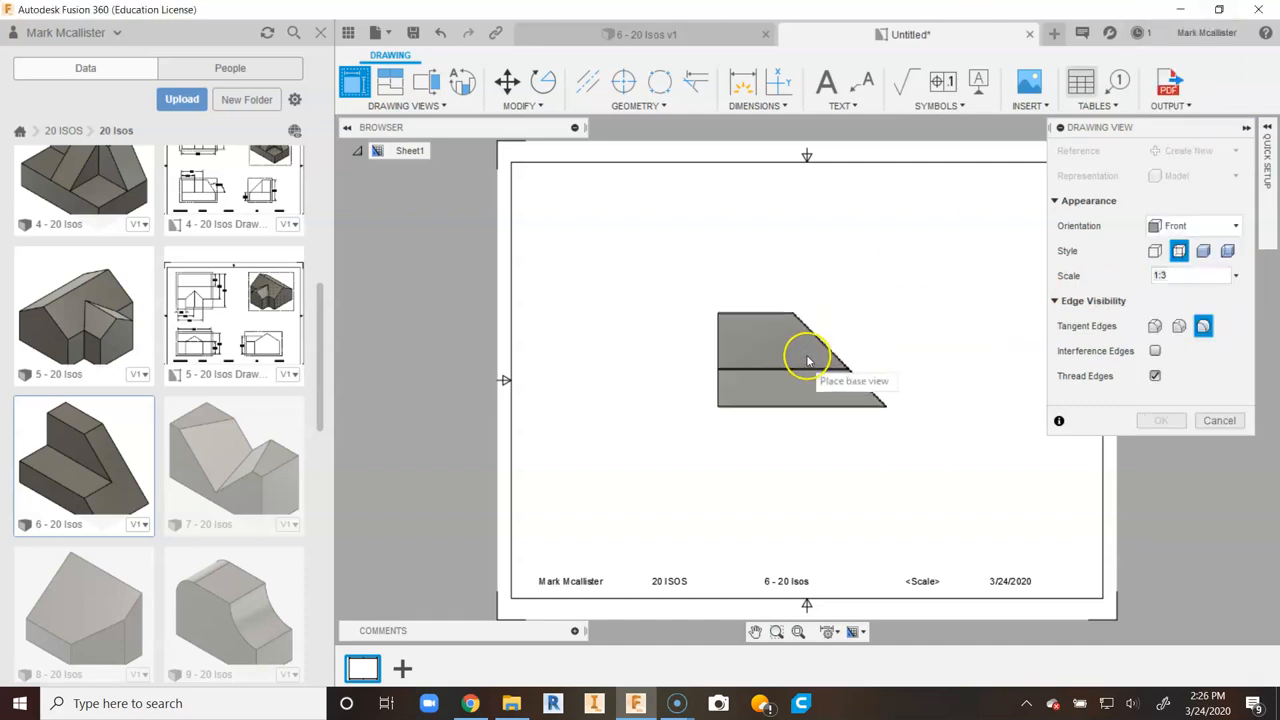
{"action": "left_click", "coordinate": [662, 482]}
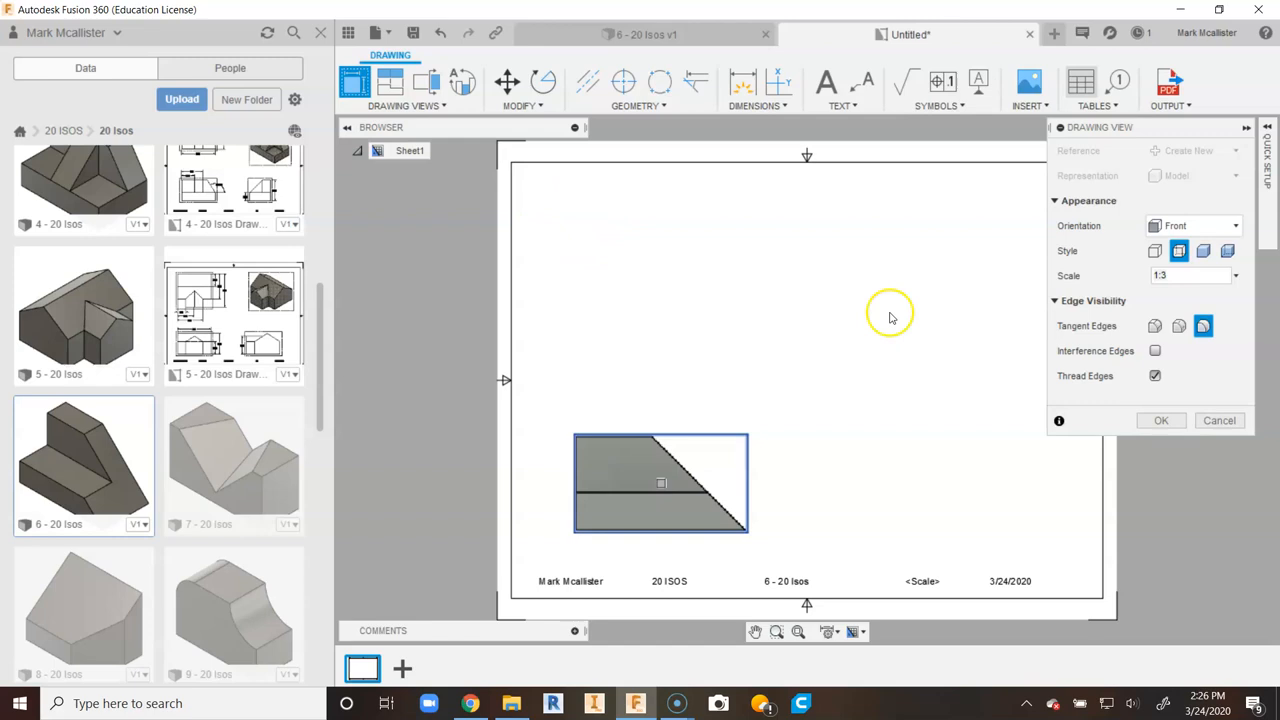
{"action": "left_click", "coordinate": [1156, 421]}
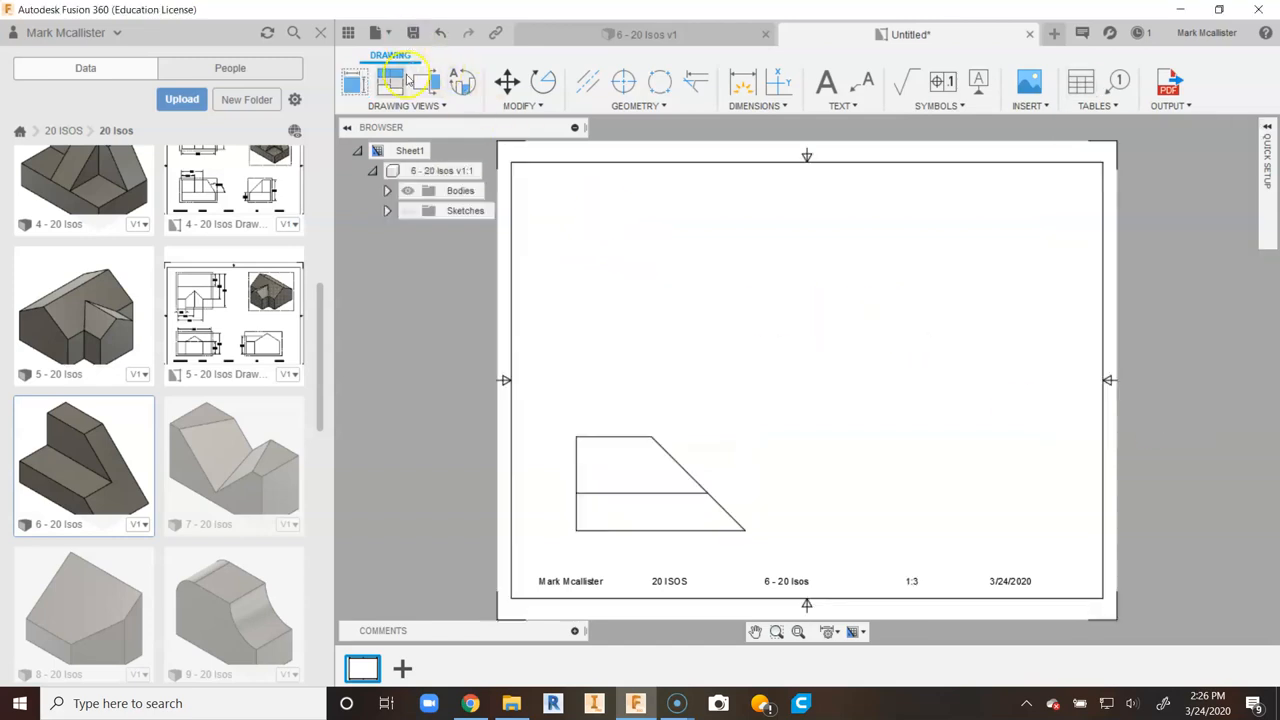
- Project the top, right-side and isometric views from the front view onto the sheet
{"action": "left_click", "coordinate": [390, 82]}
{"action": "left_click", "coordinate": [617, 463]}
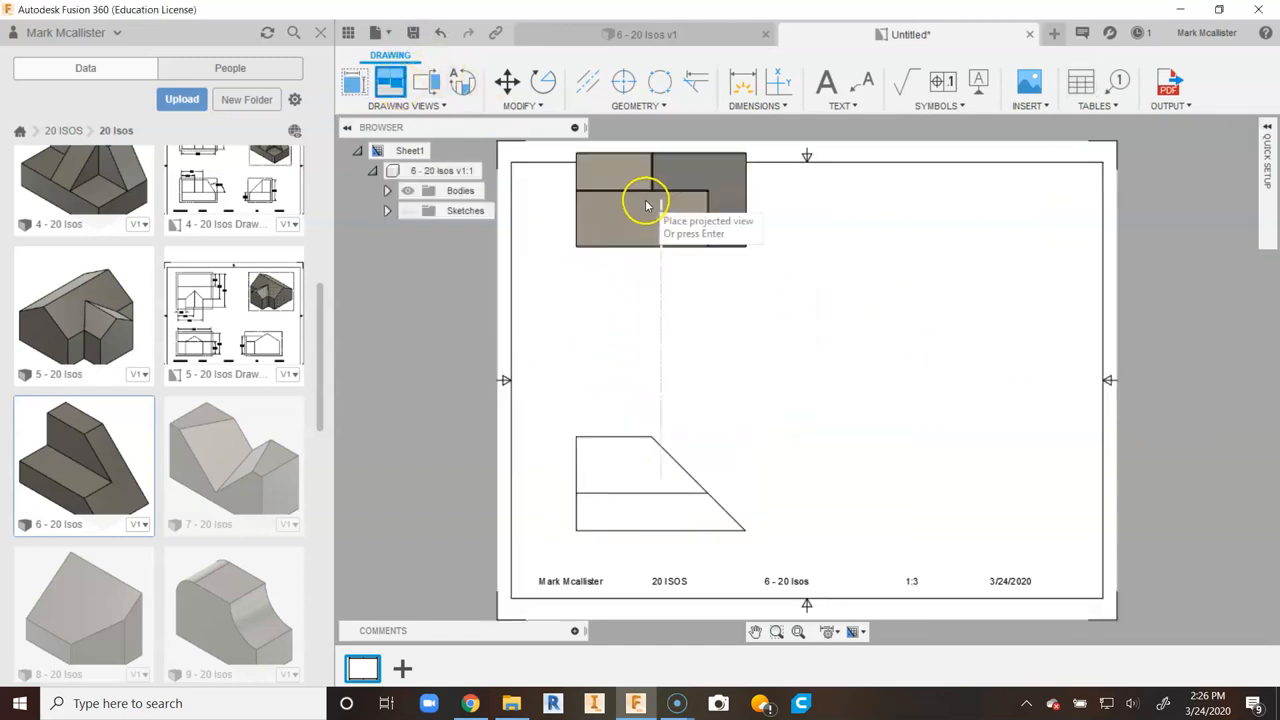
{"action": "left_click", "coordinate": [645, 278]}
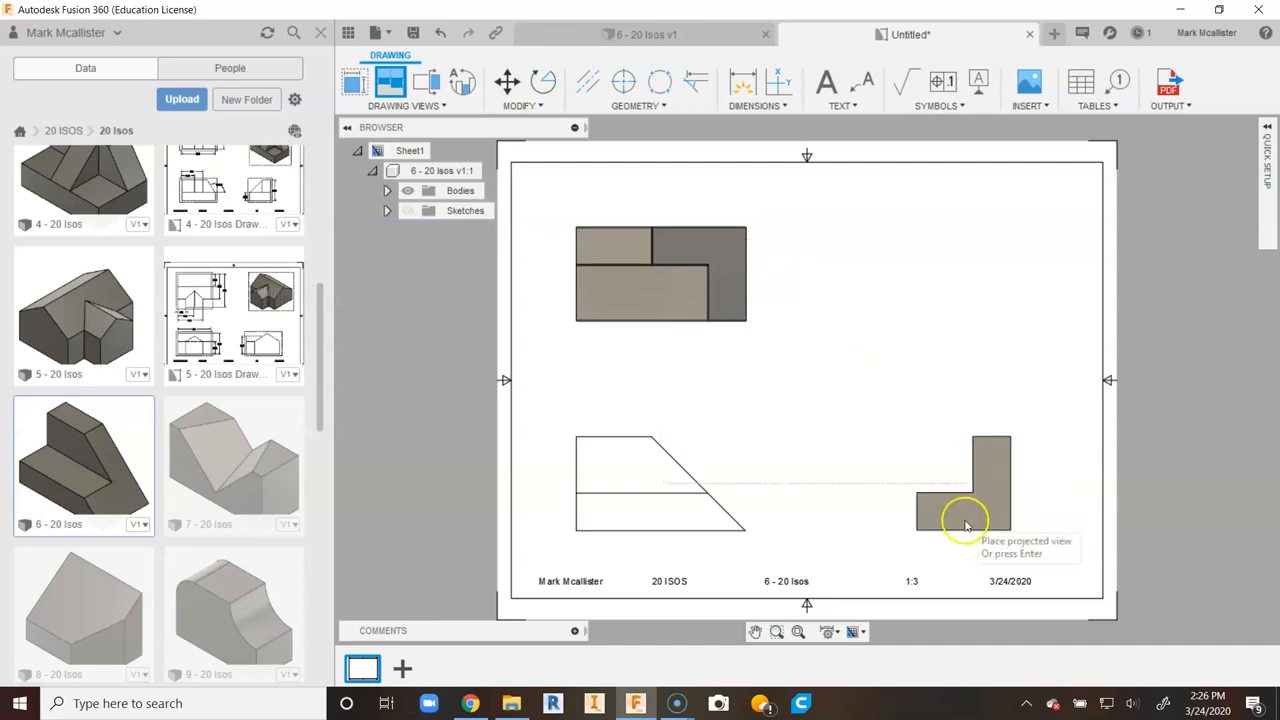
{"action": "left_click", "coordinate": [978, 462]}
{"action": "right_click", "coordinate": [935, 255]}
{"action": "left_click", "coordinate": [996, 251]}
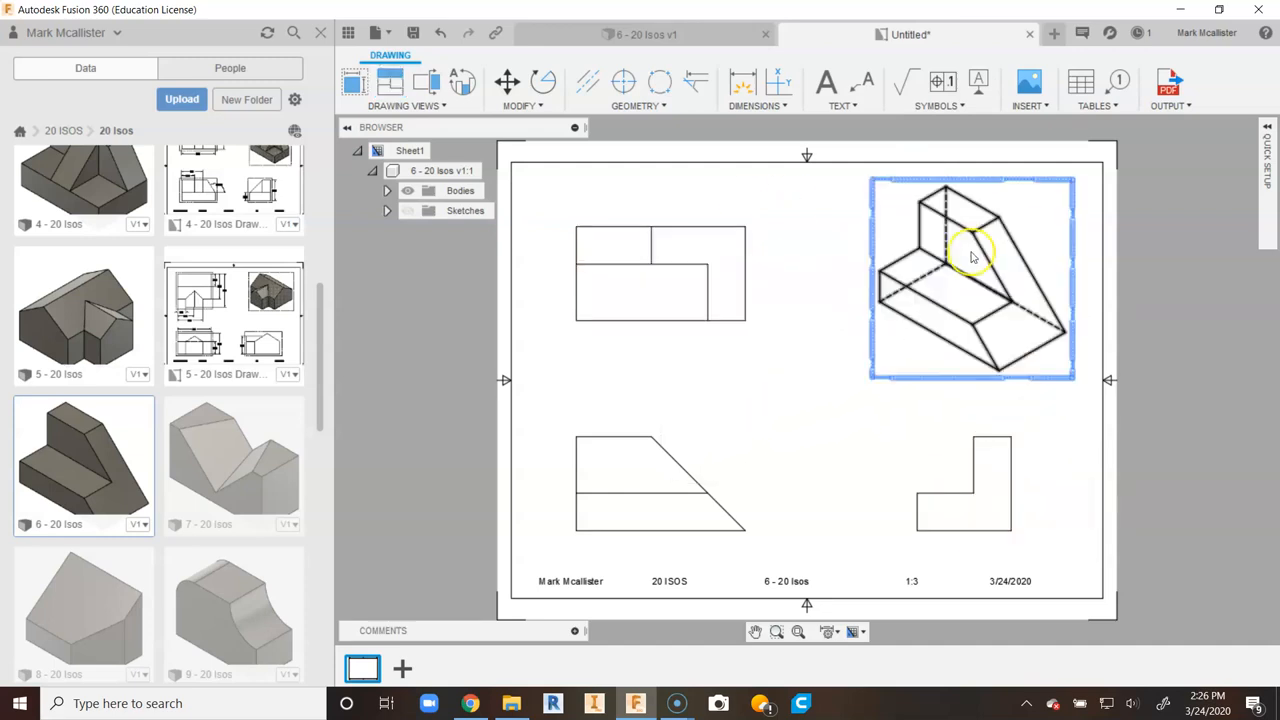
- Set the isometric view's style to shaded without hidden edges
{"action": "double_click", "coordinate": [1003, 383]}
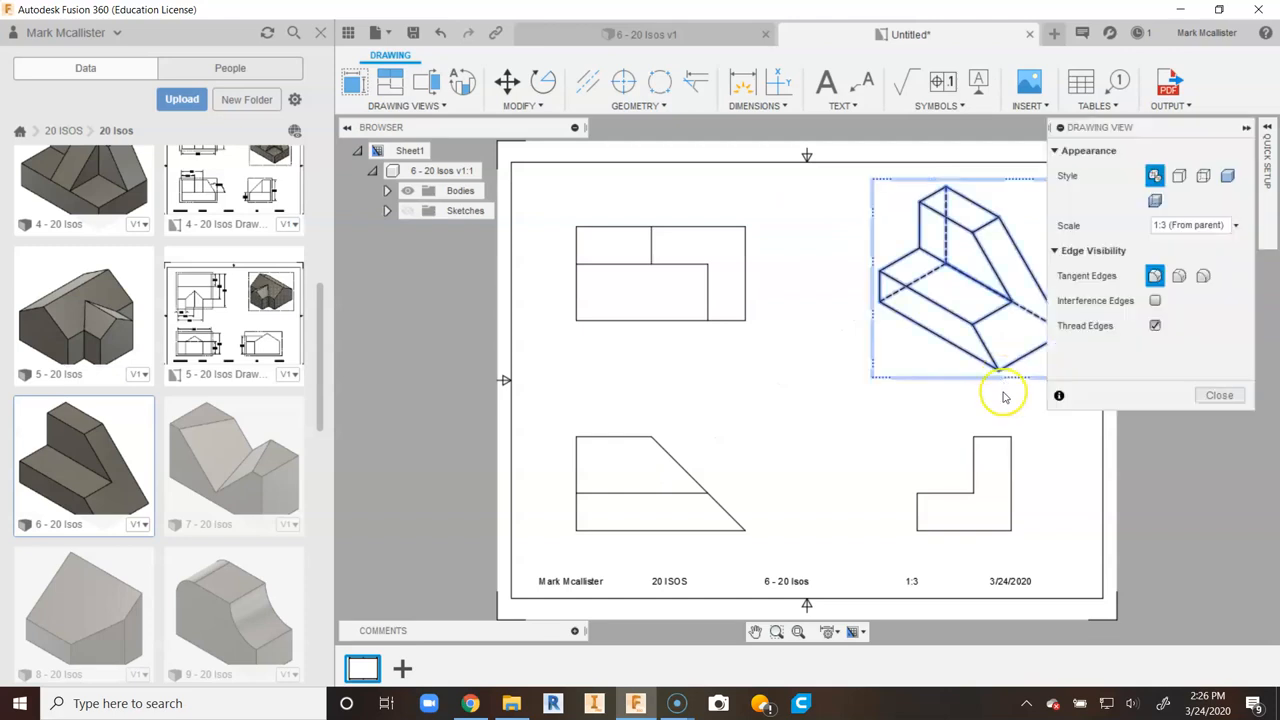
{"action": "left_click", "coordinate": [1228, 176]}
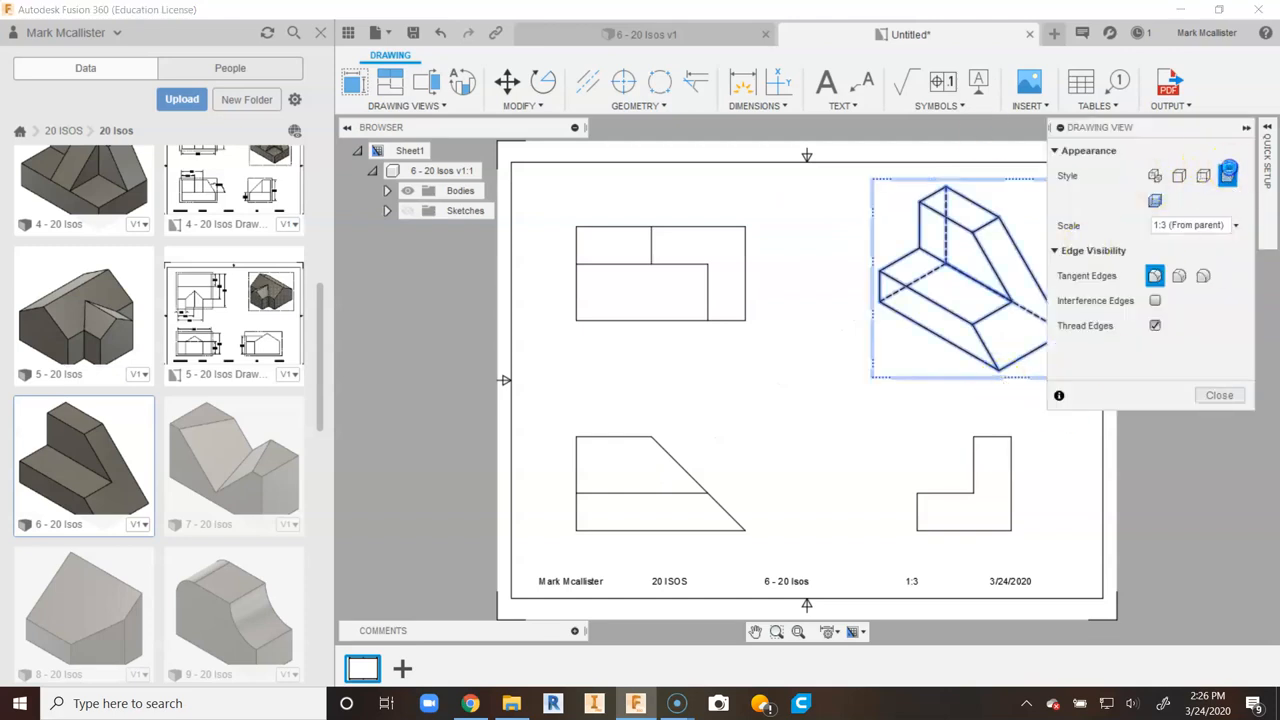
{"action": "left_click", "coordinate": [1220, 396]}
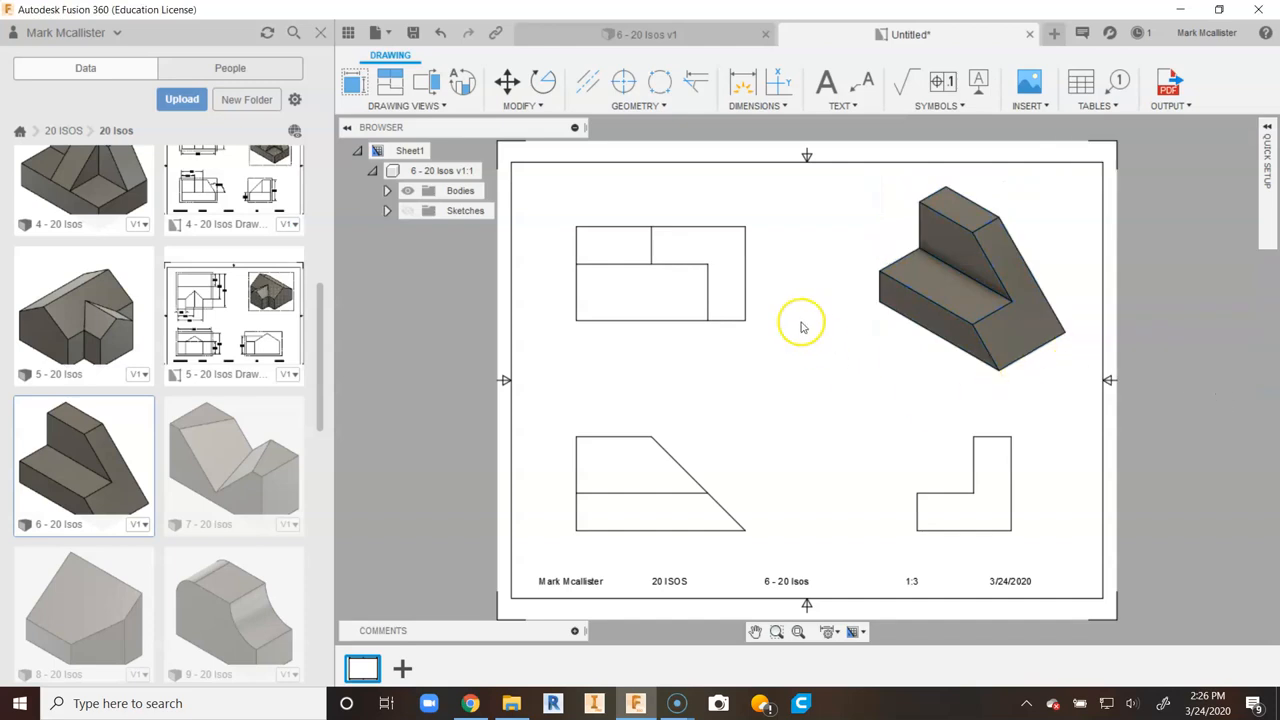
{"action": "left_click", "coordinate": [725, 452]}
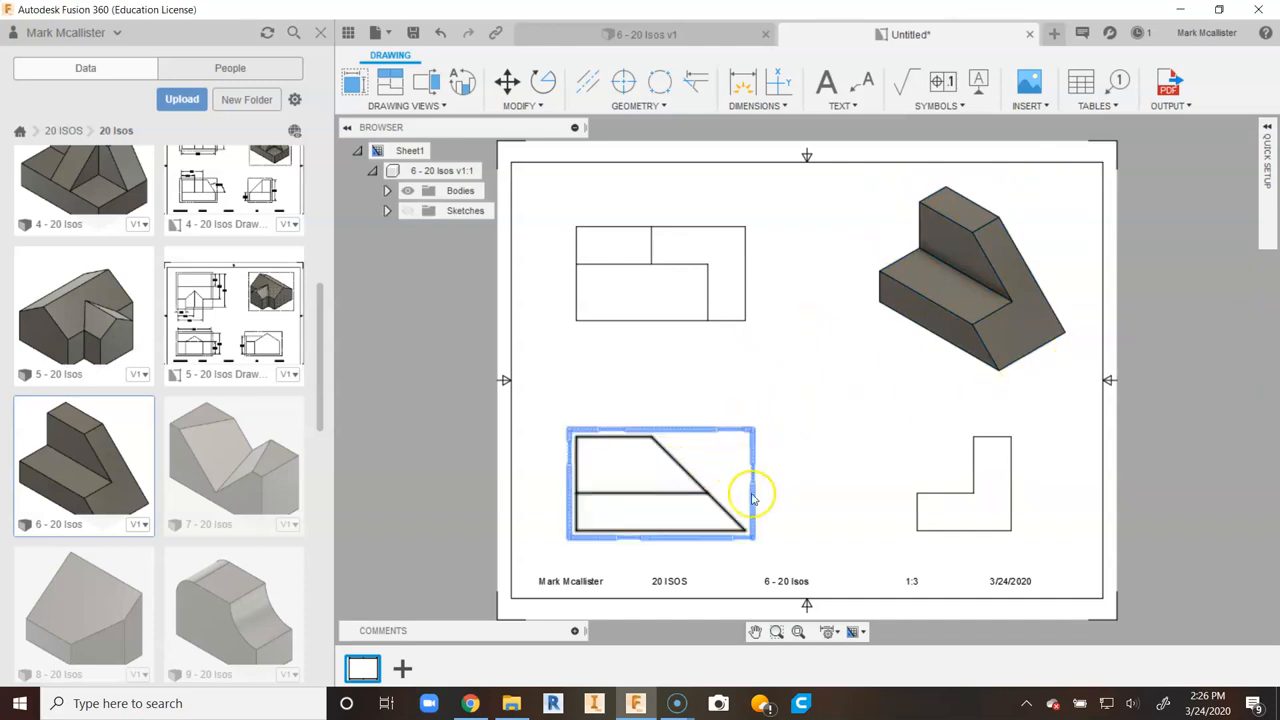
{"action": "left_click", "coordinate": [748, 548]}
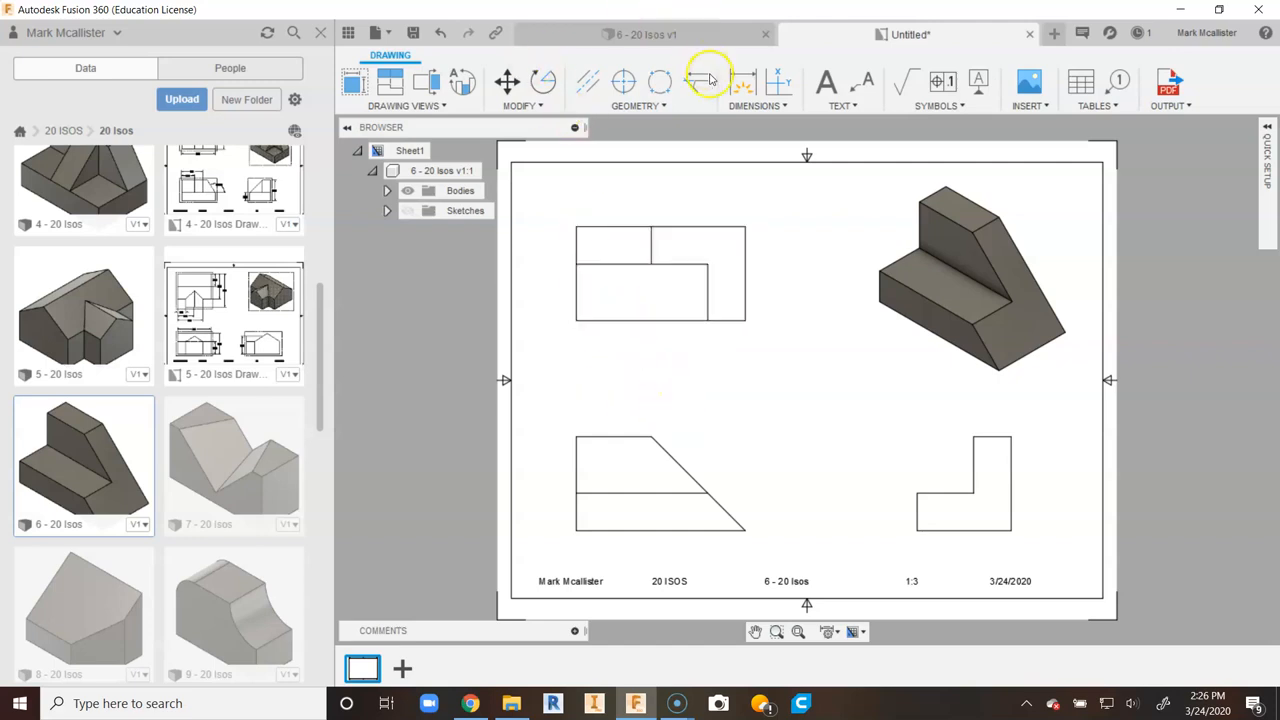
- Dimension the front view's overall width and short top edge above the view, and nudge the top edge dimension slightly upward
{"action": "left_click", "coordinate": [742, 80]}
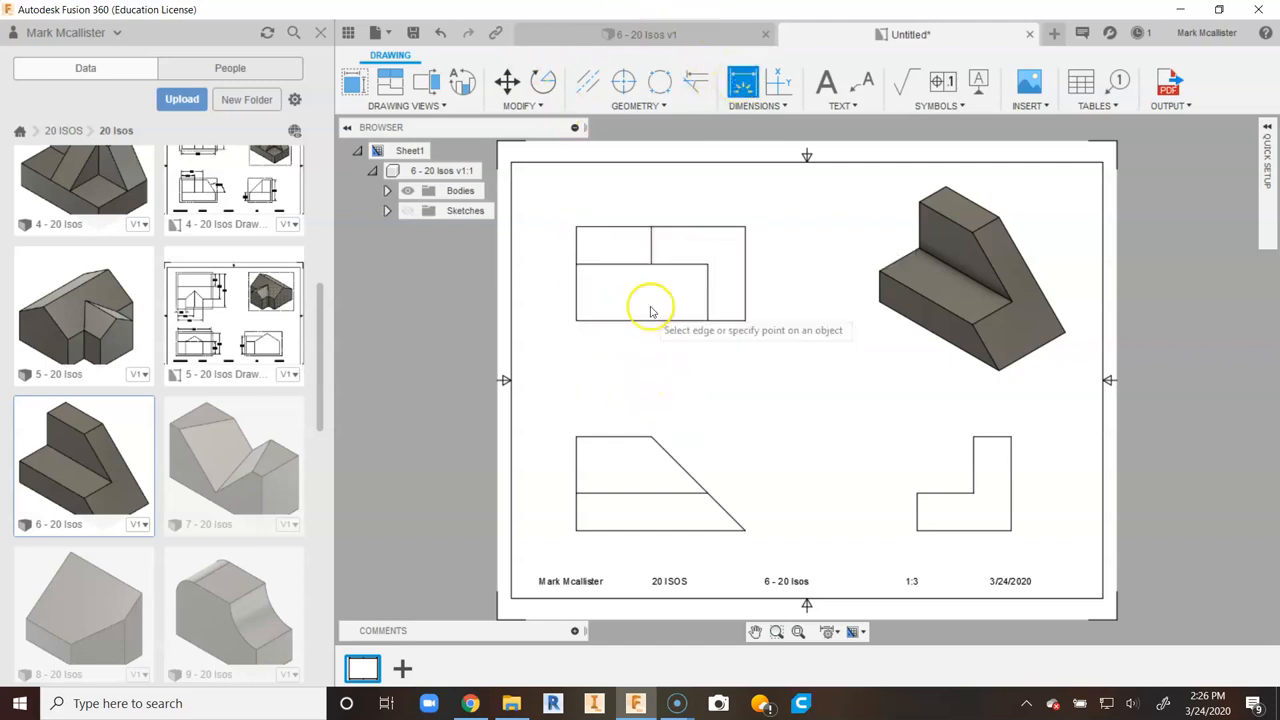
{"action": "left_click", "coordinate": [607, 530]}
{"action": "left_click", "coordinate": [628, 389]}
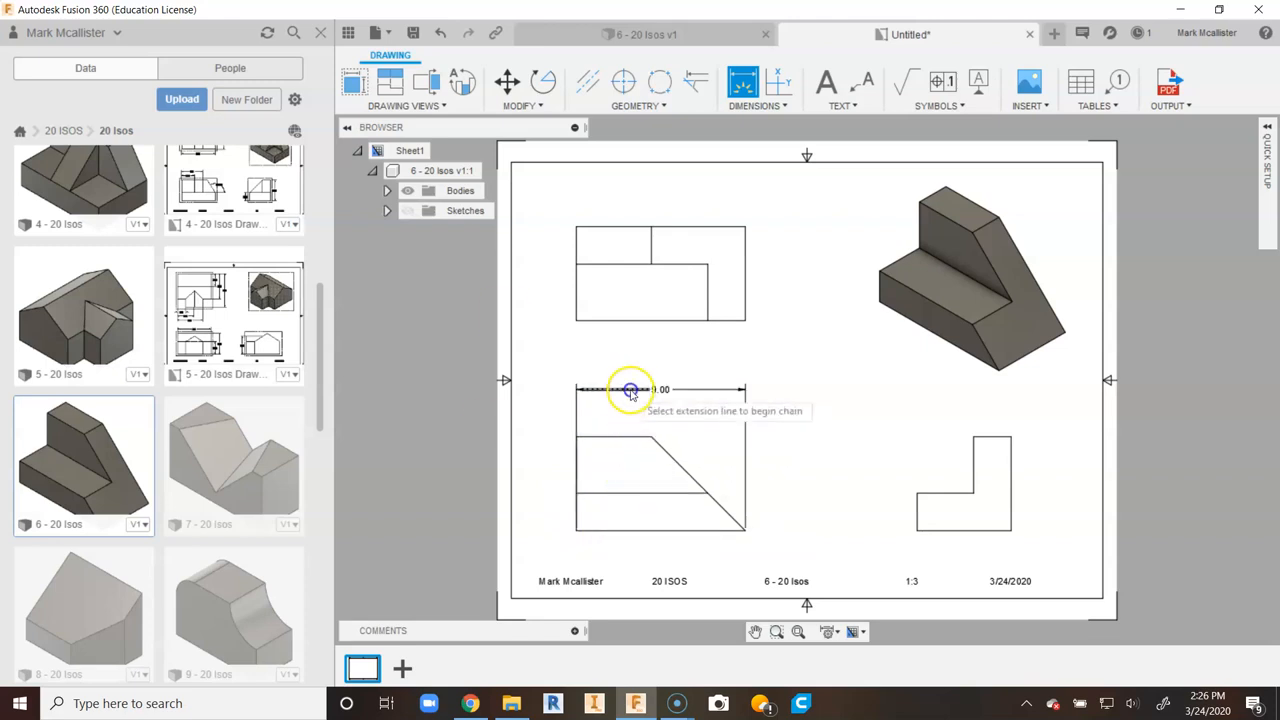
{"action": "left_click", "coordinate": [625, 424]}
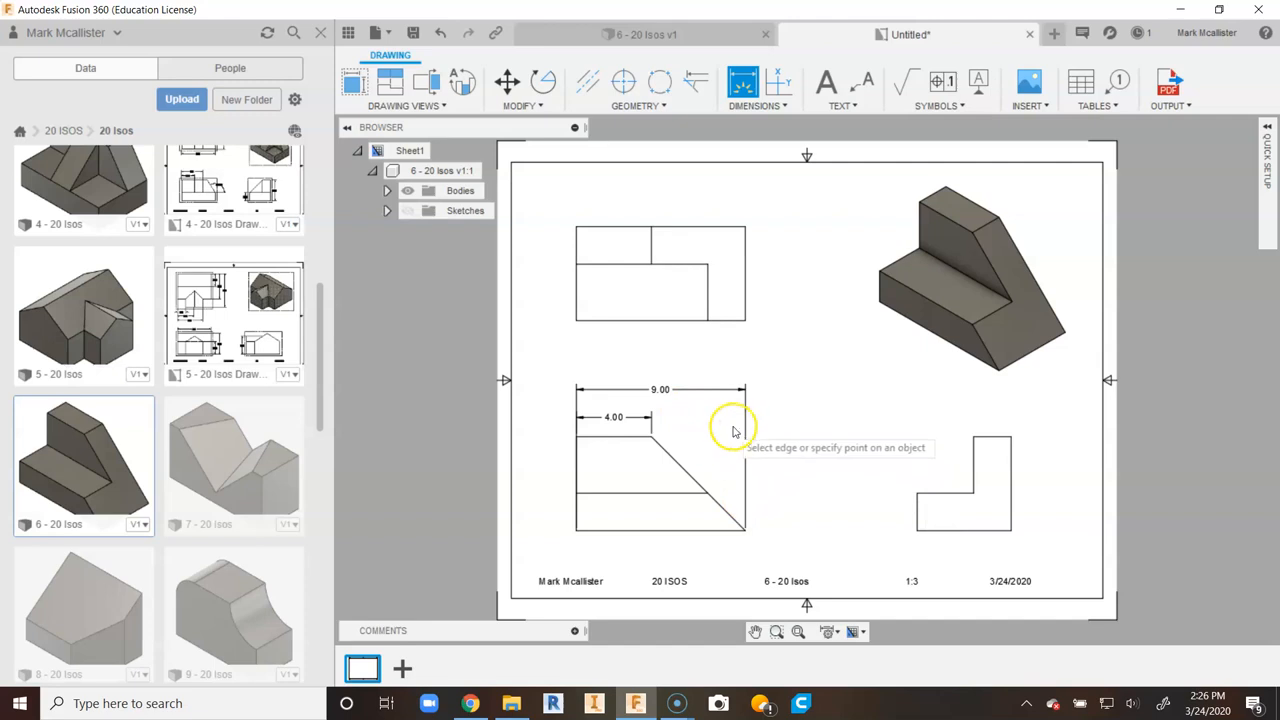
{"action": "scroll", "coordinate": [655, 420], "scroll_direction": "up", "scroll_amount": 1}
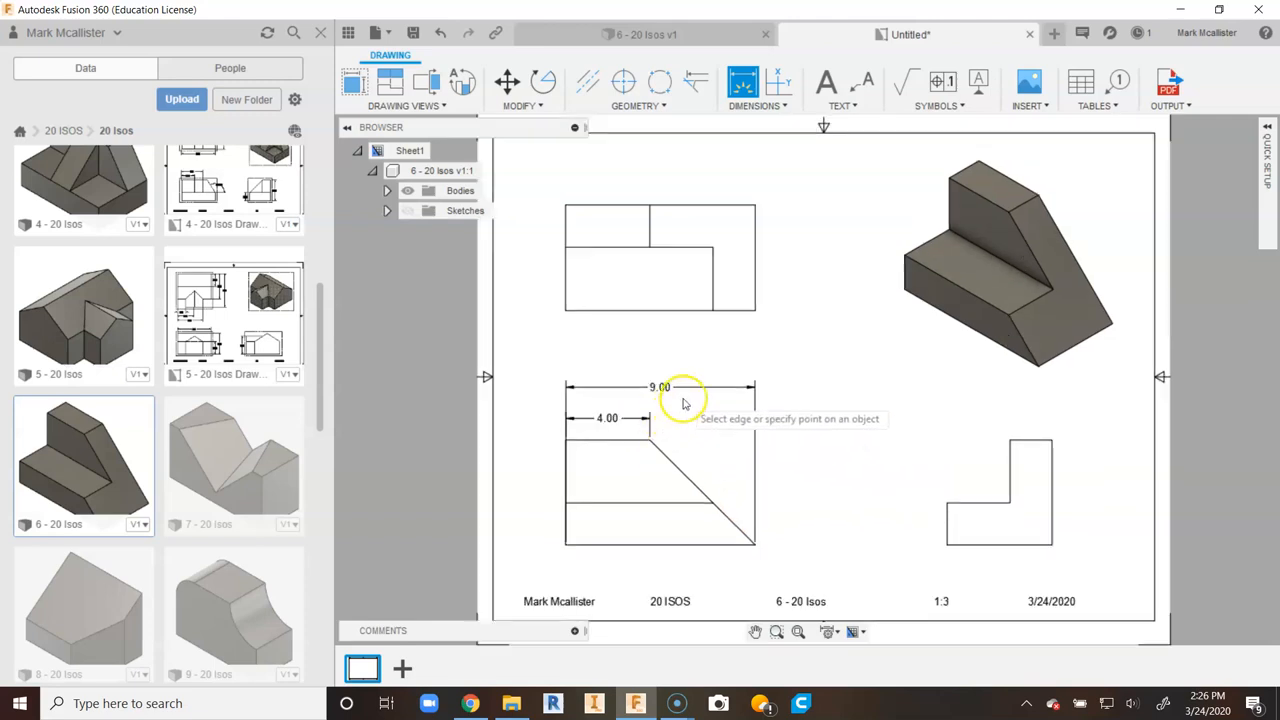
{"action": "right_click", "coordinate": [684, 421]}
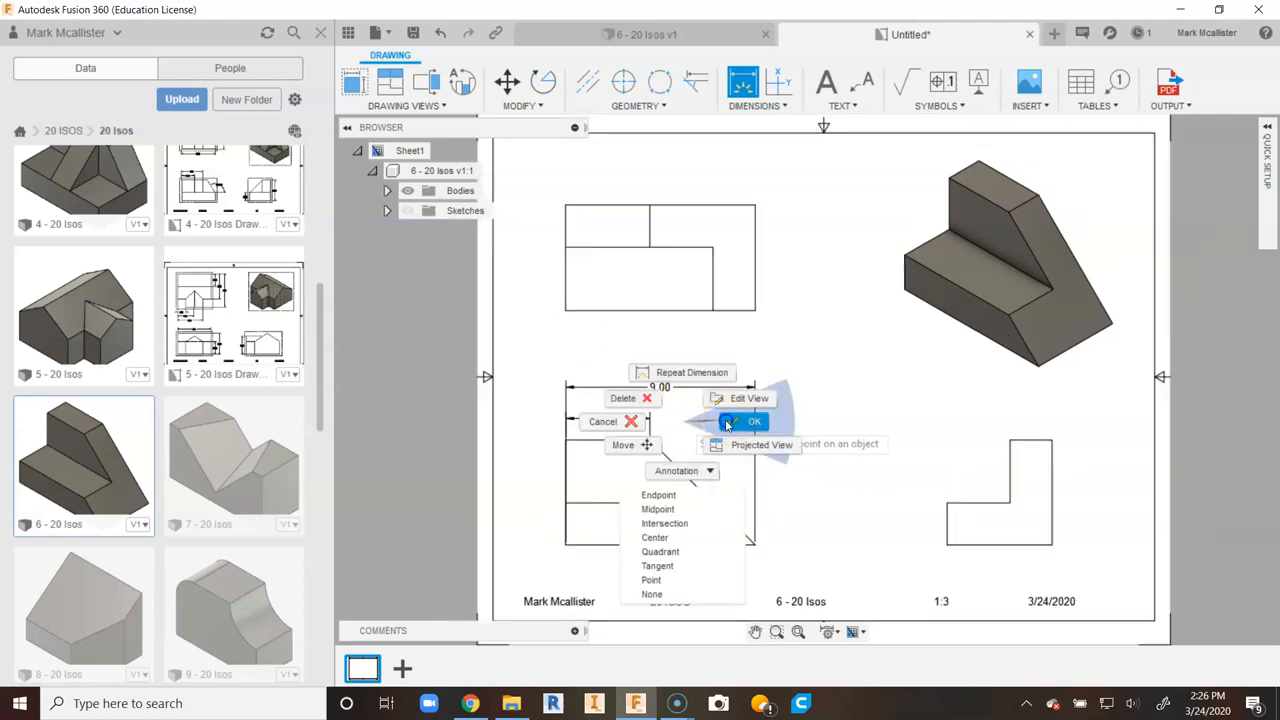
{"action": "left_click", "coordinate": [745, 421]}
{"action": "left_click_drag", "start_coordinate": [609, 419], "coordinate": [609, 413]}
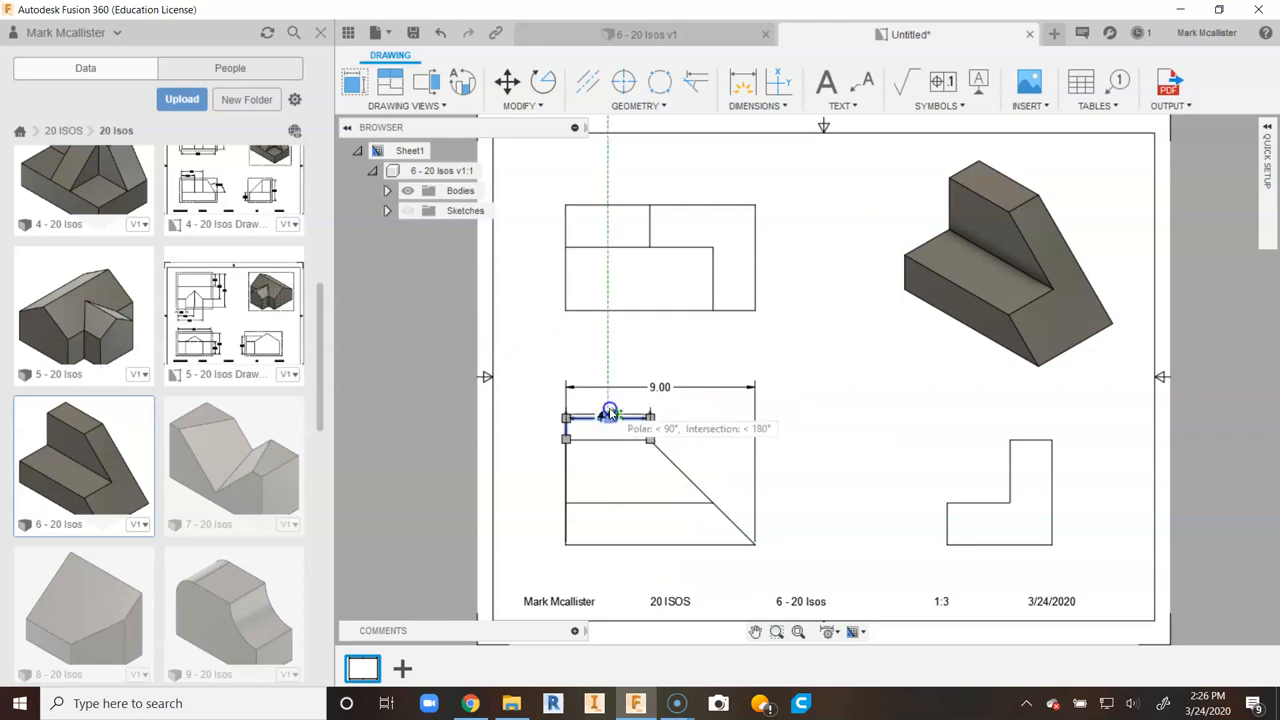
{"action": "left_click", "coordinate": [696, 425]}
- Delete the overall width dimension from the front view
{"action": "right_click", "coordinate": [657, 390]}
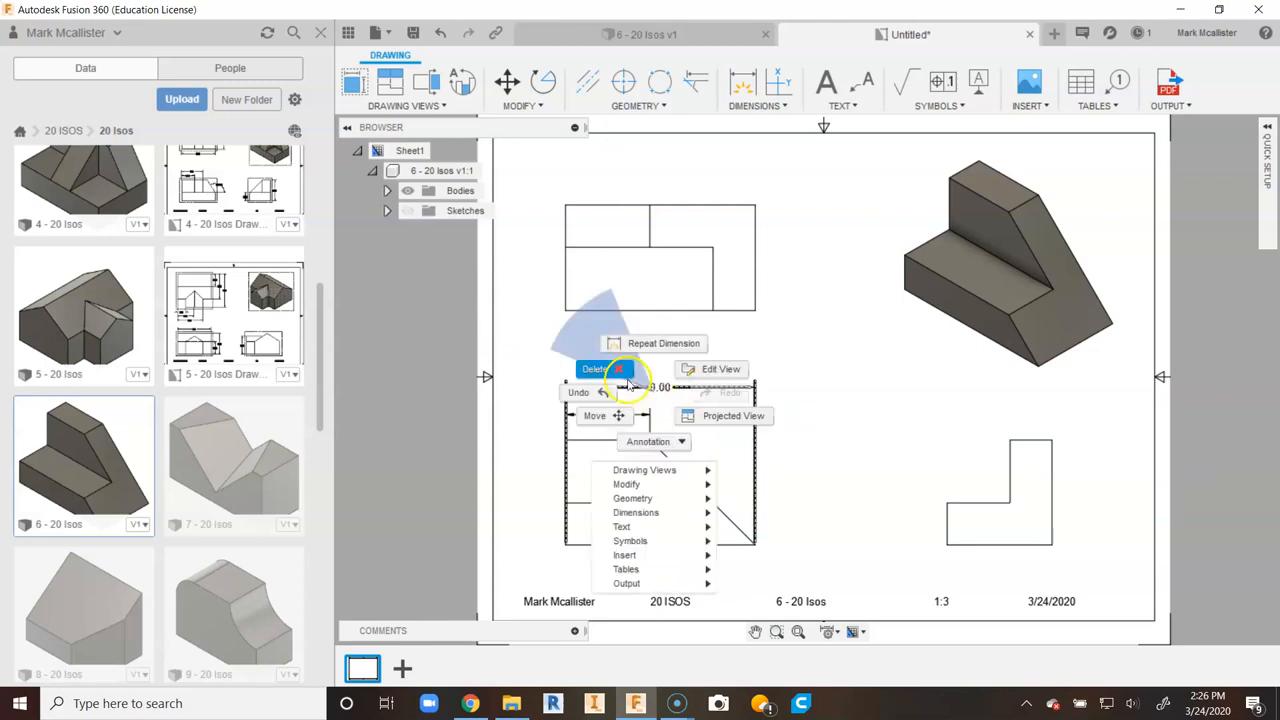
{"action": "left_click", "coordinate": [595, 369]}
{"action": "left_click", "coordinate": [660, 388]}
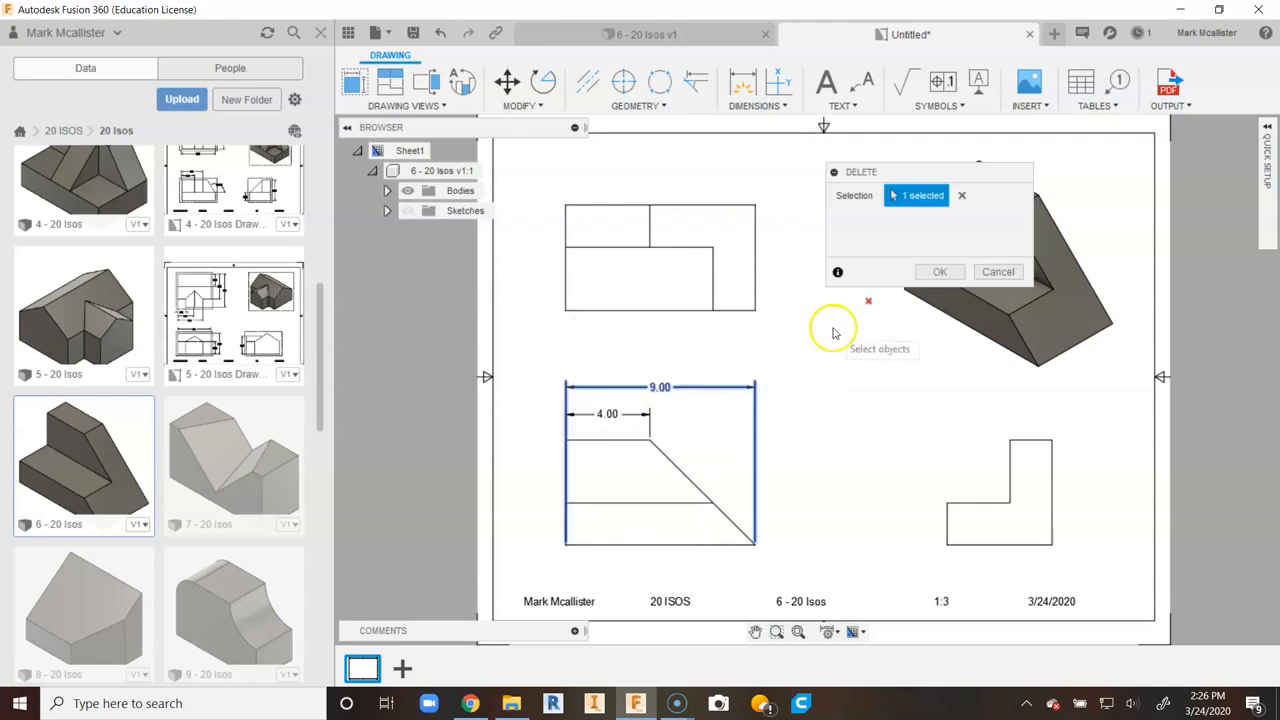
{"action": "left_click", "coordinate": [939, 271]}
- Dimension the overall width of the top view, placing the dimension between the top and front views
{"action": "left_click", "coordinate": [742, 80]}
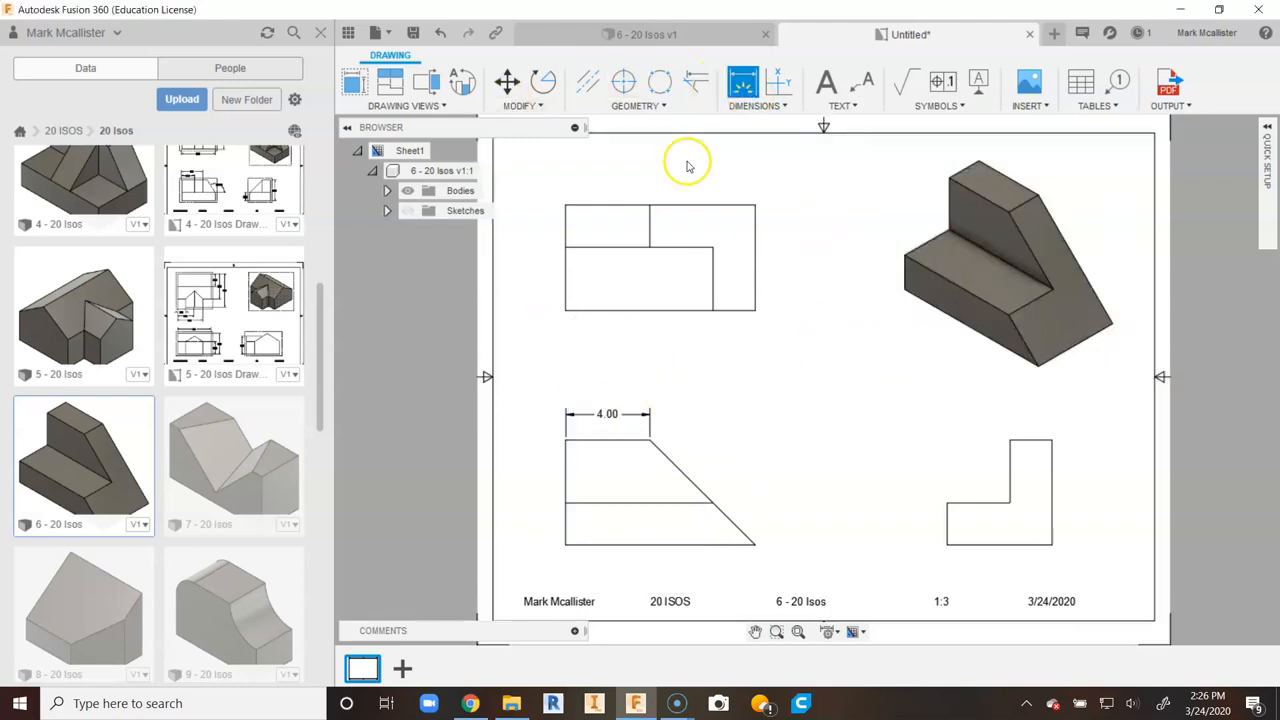
{"action": "left_click", "coordinate": [566, 246]}
{"action": "left_click", "coordinate": [754, 309]}
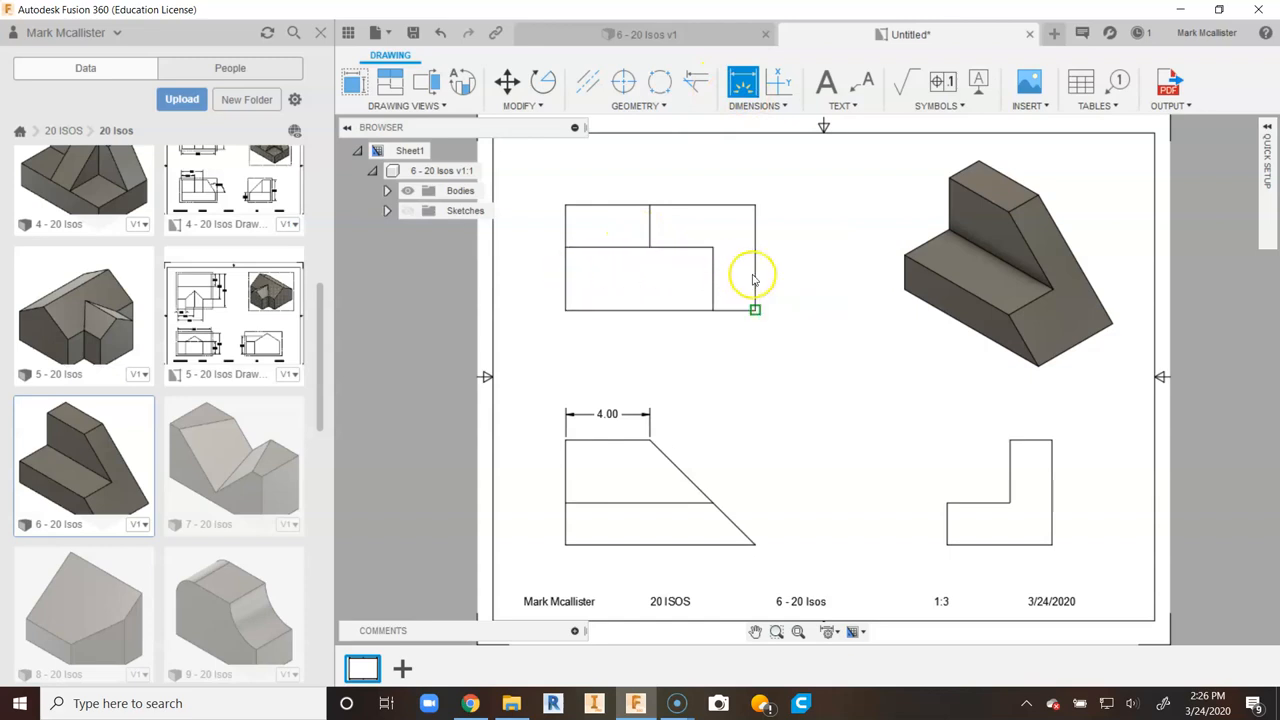
{"action": "left_click", "coordinate": [727, 344]}
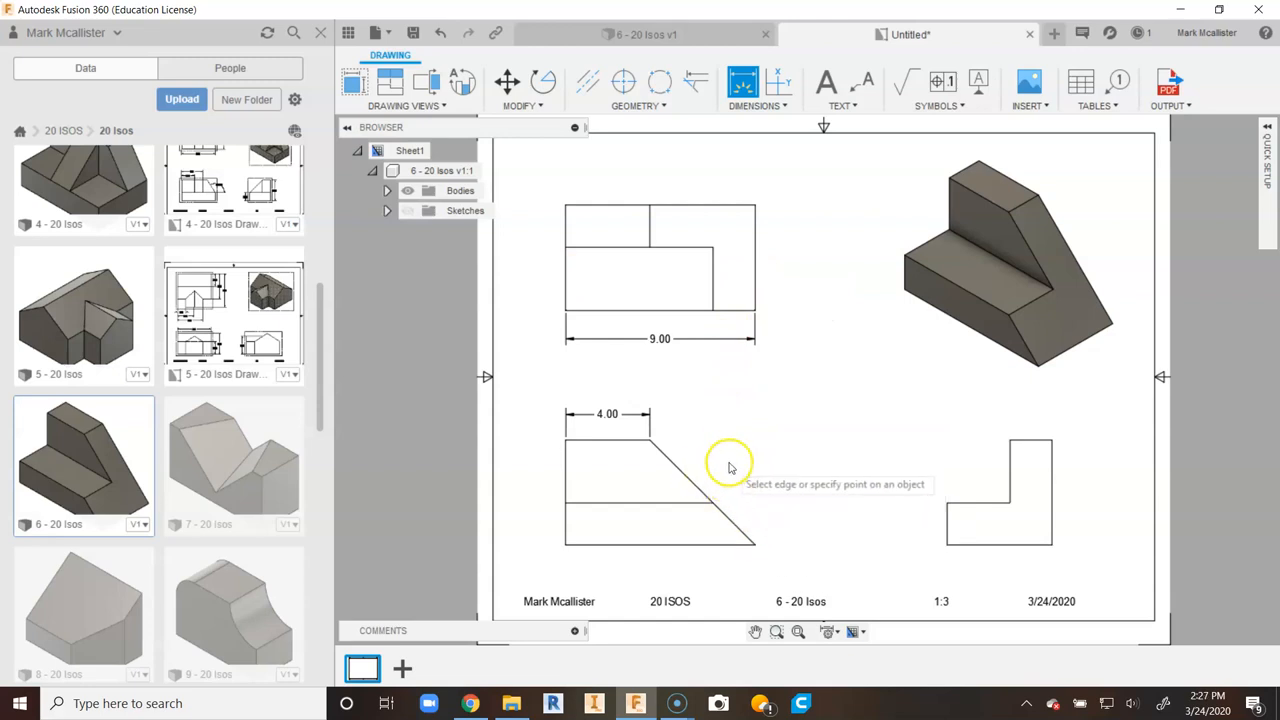
- Dimension the angle between the sloped edge and the base line of the front view, outside the profile
{"action": "left_click", "coordinate": [731, 522]}
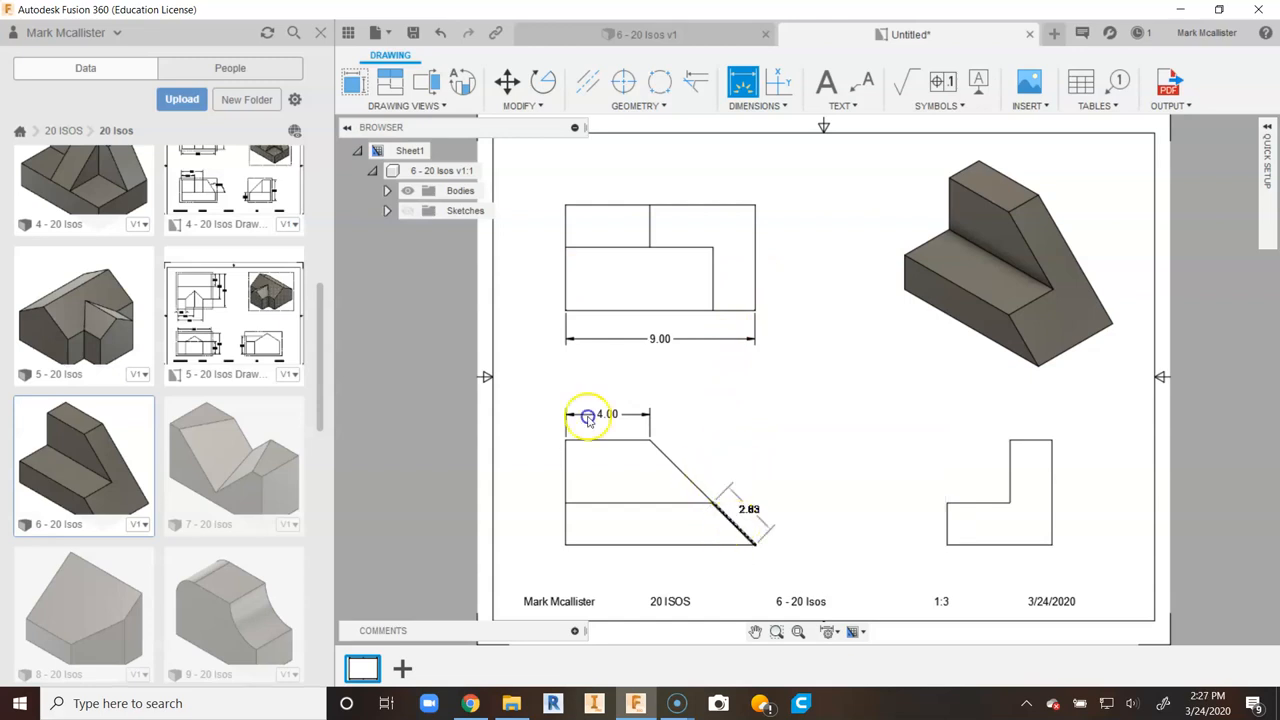
{"action": "left_click", "coordinate": [731, 544]}
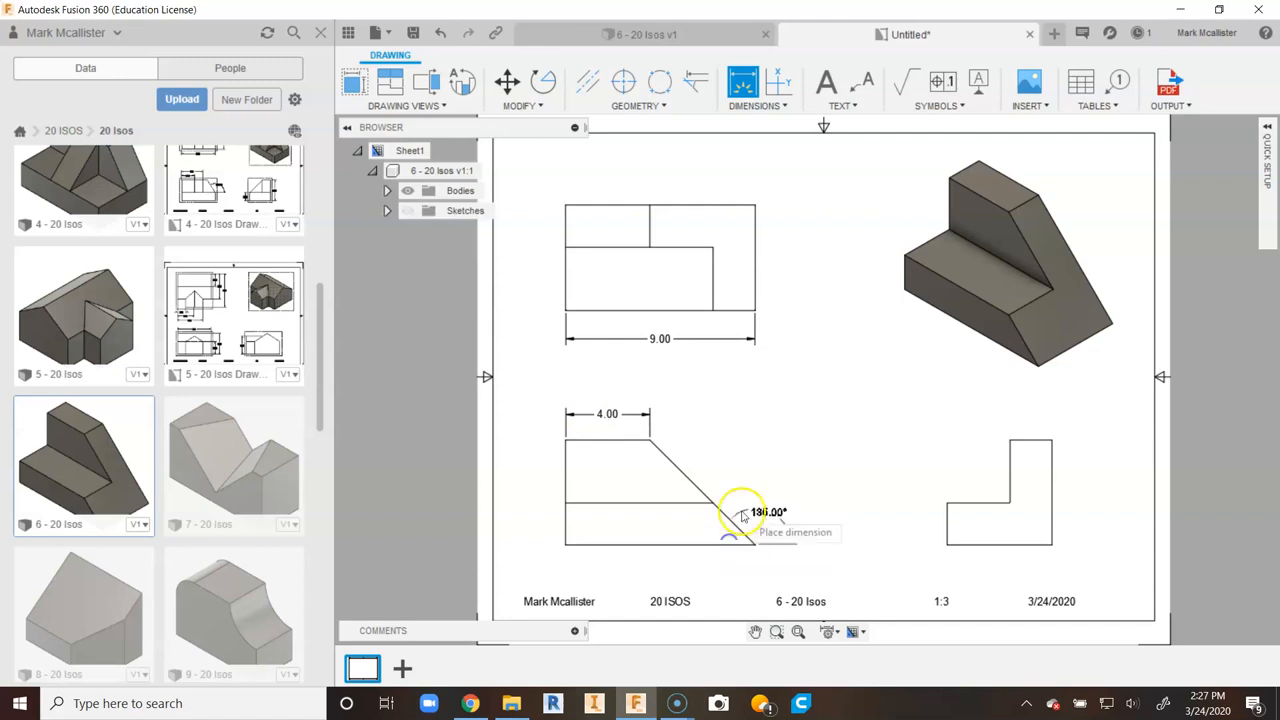
{"action": "scroll", "coordinate": [757, 480], "scroll_direction": "up", "scroll_amount": 2}
{"action": "scroll", "coordinate": [757, 480], "scroll_direction": "up", "scroll_amount": 1}
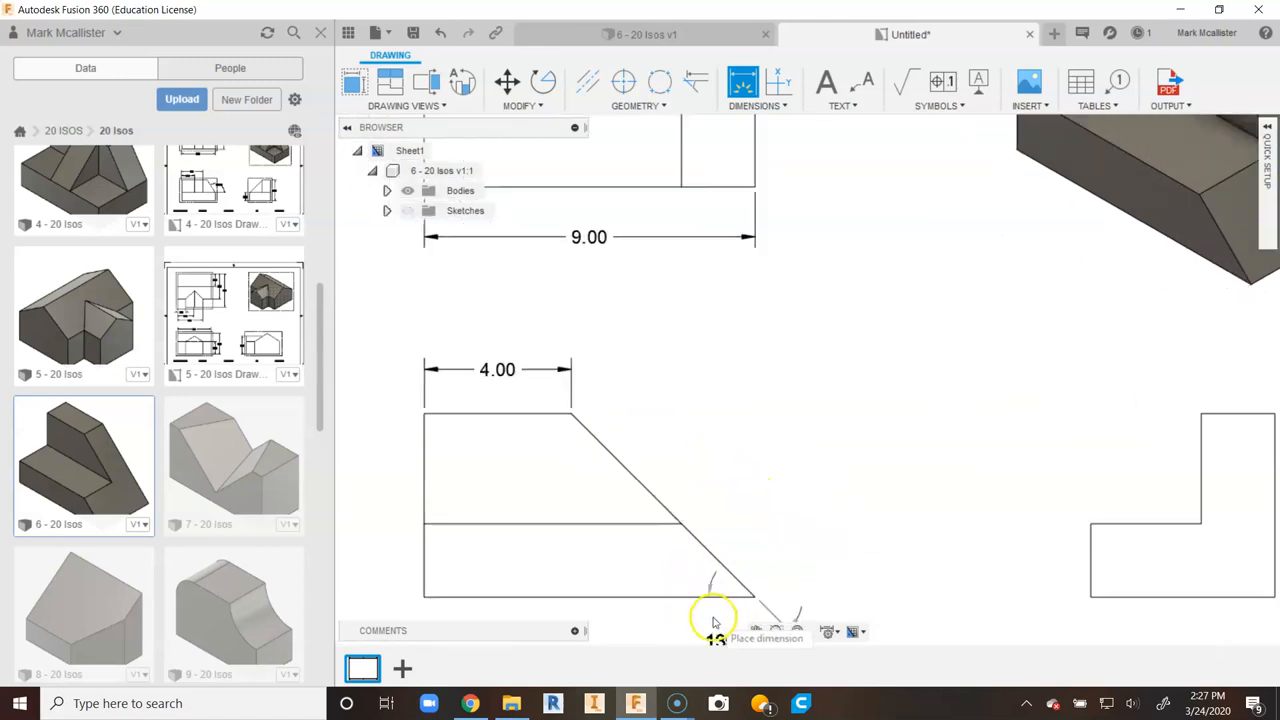
{"action": "left_click", "coordinate": [737, 515]}
{"action": "left_click", "coordinate": [764, 527]}
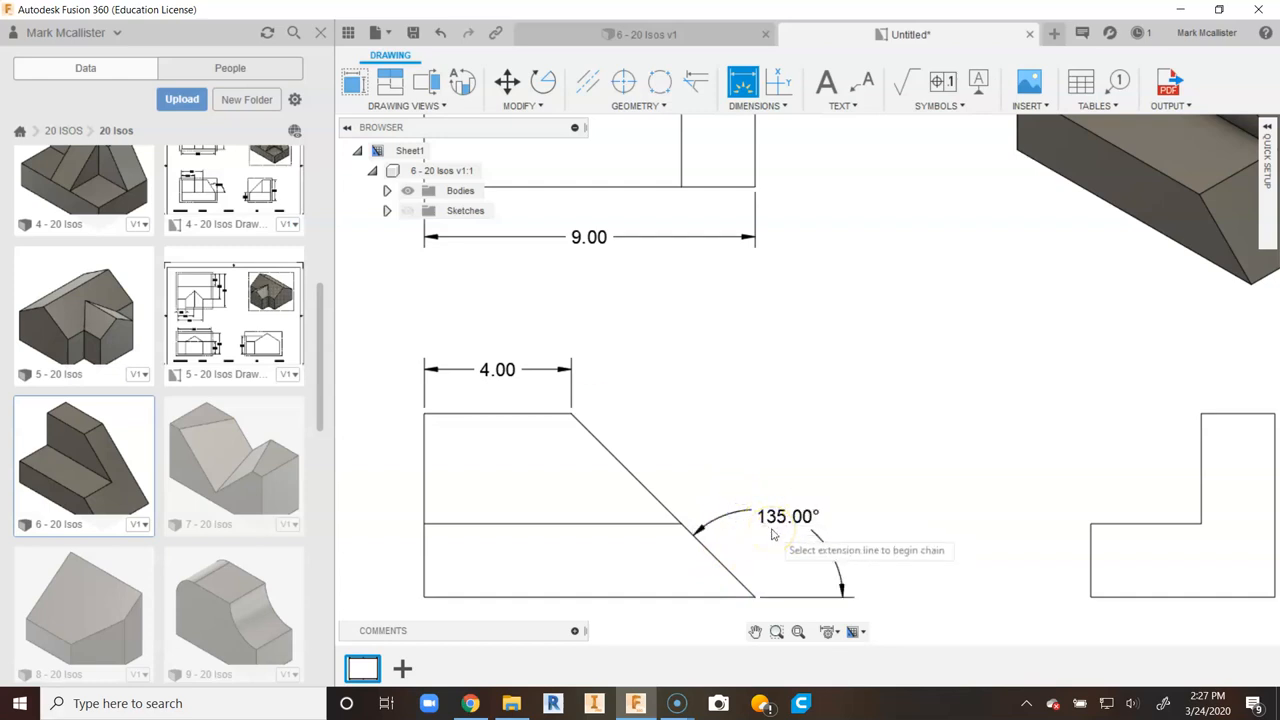
{"action": "right_click", "coordinate": [686, 402]}
{"action": "left_click", "coordinate": [761, 400]}
- Delete the angle dimension from the front view's sloped edge
{"action": "scroll", "coordinate": [691, 400], "scroll_direction": "down", "scroll_amount": 1}
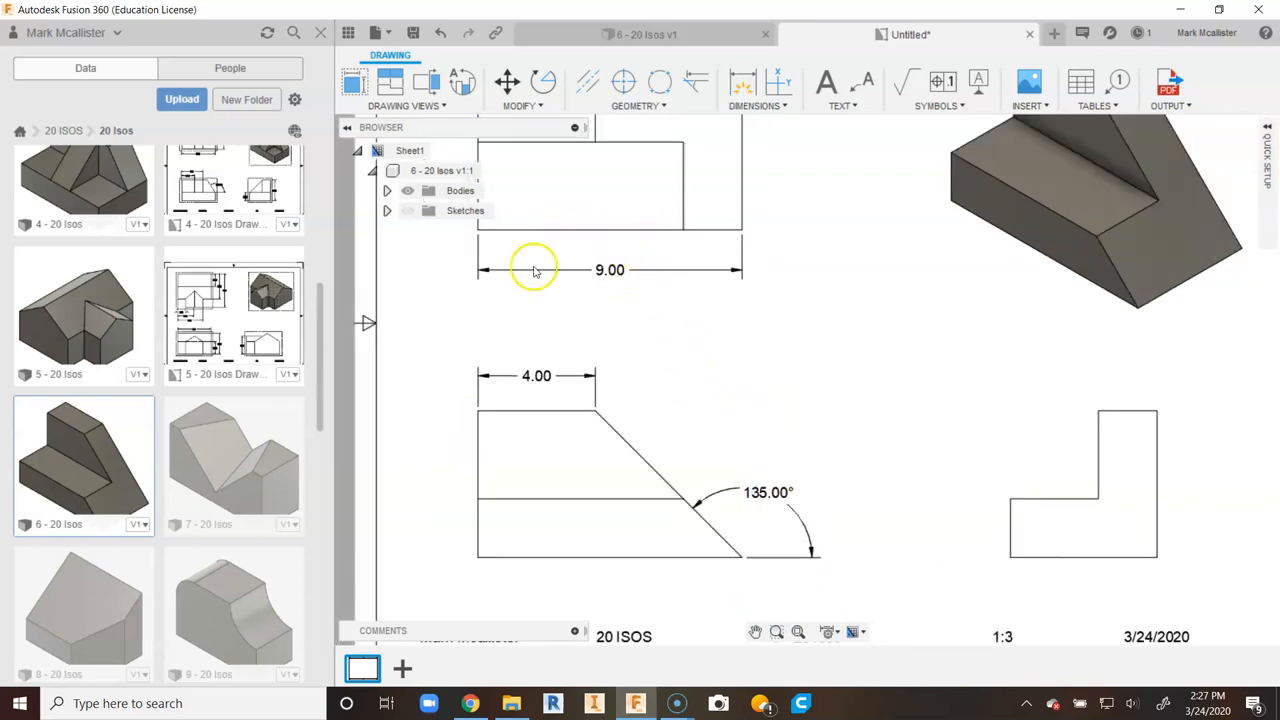
{"action": "right_click", "coordinate": [776, 490]}
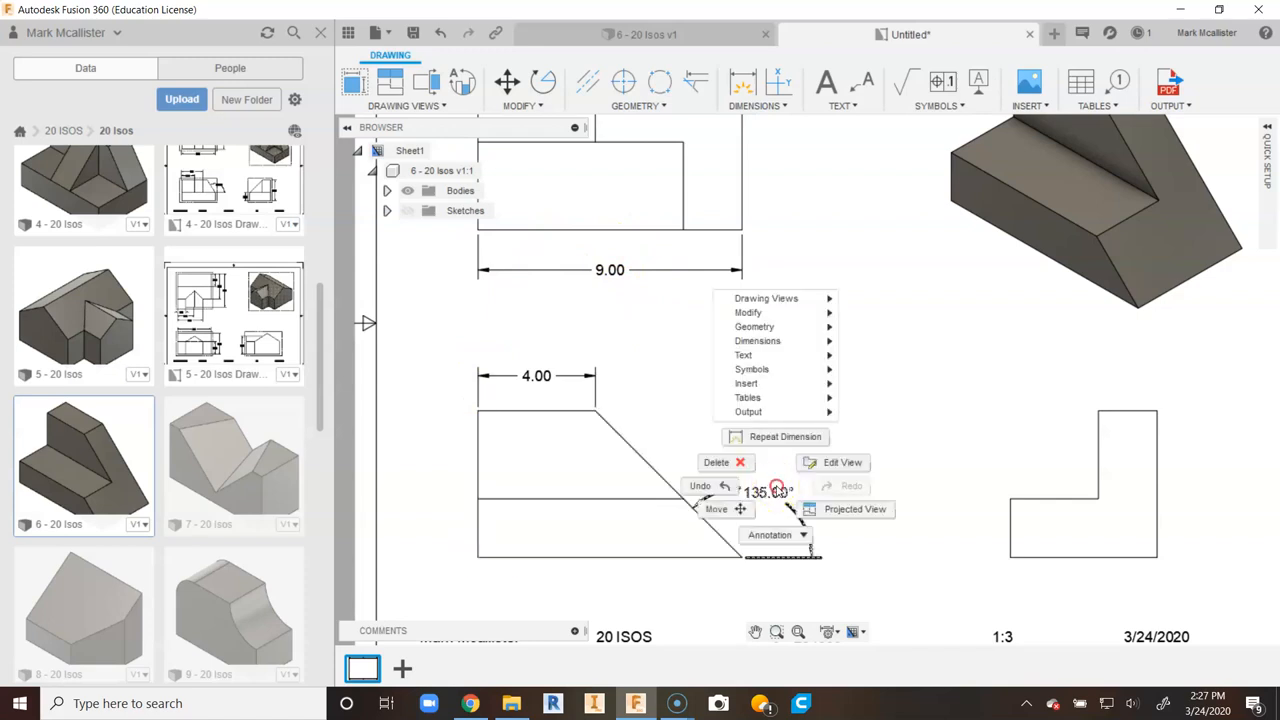
{"action": "left_click", "coordinate": [716, 462]}
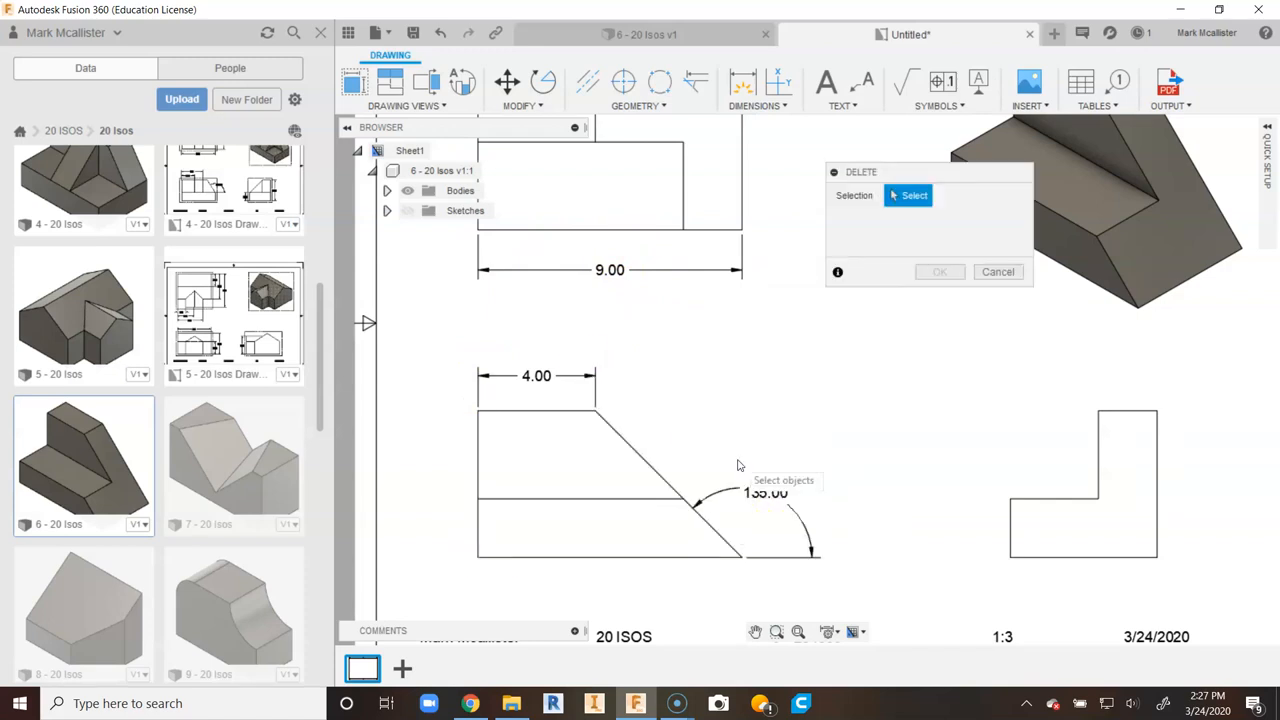
{"action": "left_click", "coordinate": [762, 490]}
{"action": "left_click", "coordinate": [940, 273]}
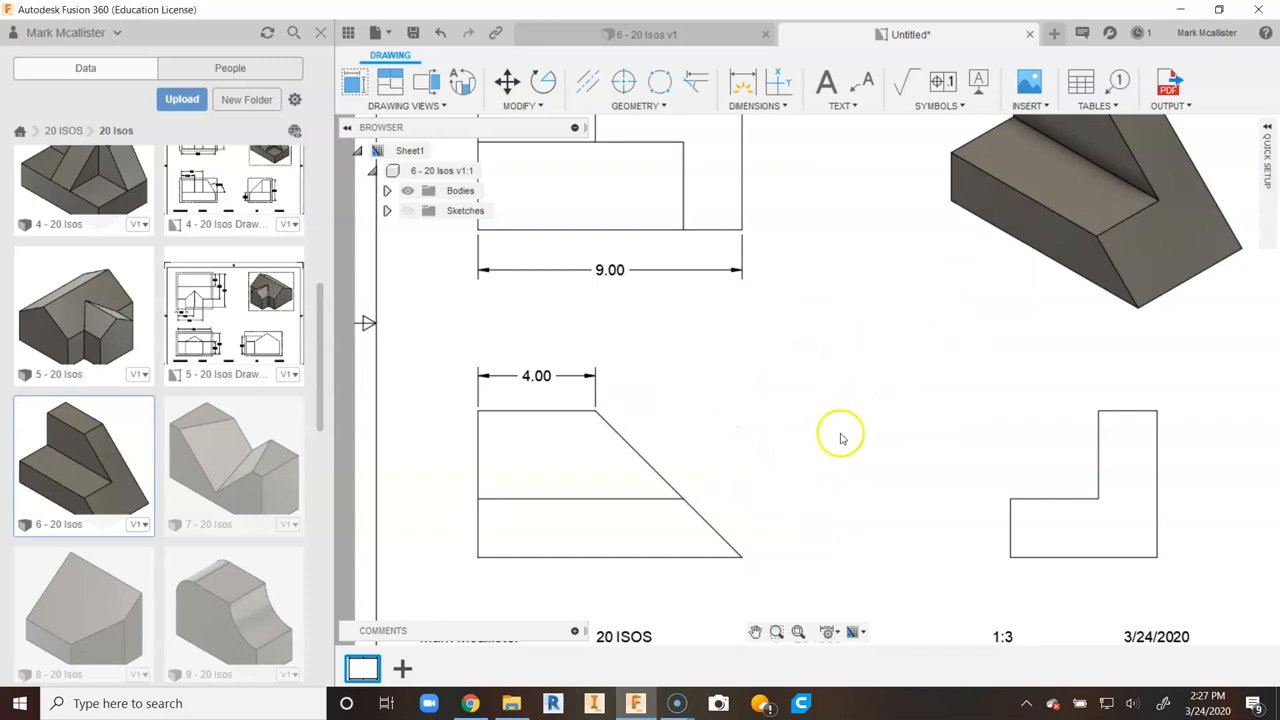
{"action": "scroll", "coordinate": [808, 445], "scroll_direction": "down", "scroll_amount": 2}
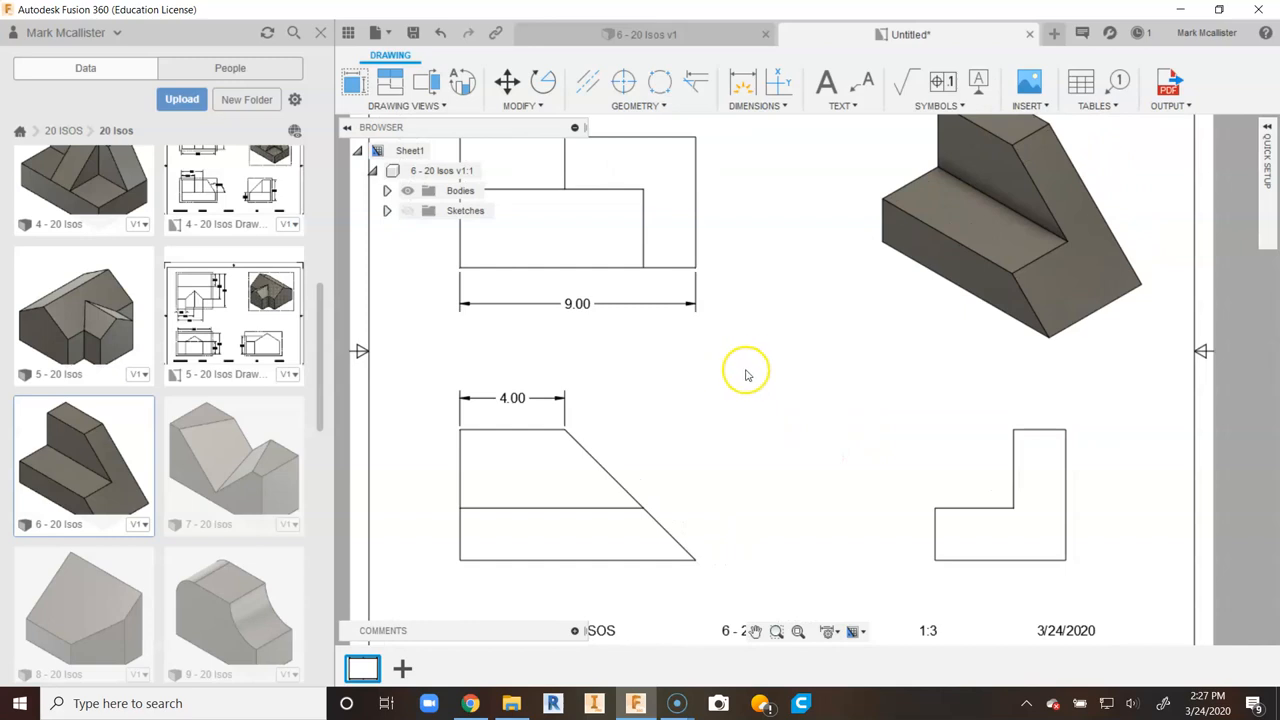
- Dimension the overall height of the front view, placing the dimension beyond its sloped side
{"action": "scroll", "coordinate": [792, 428], "scroll_direction": "down", "scroll_amount": 1}
{"action": "middle_click_drag", "start_coordinate": [792, 424], "coordinate": [792, 407]}
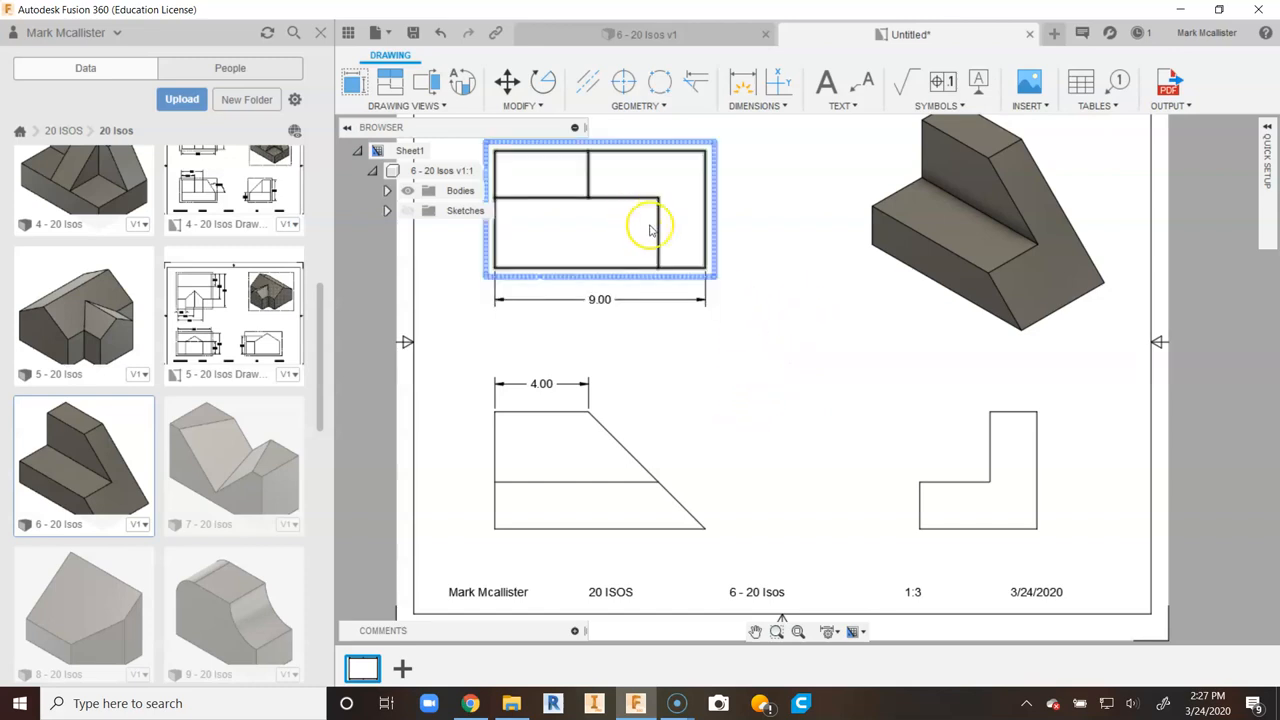
{"action": "left_click", "coordinate": [748, 80]}
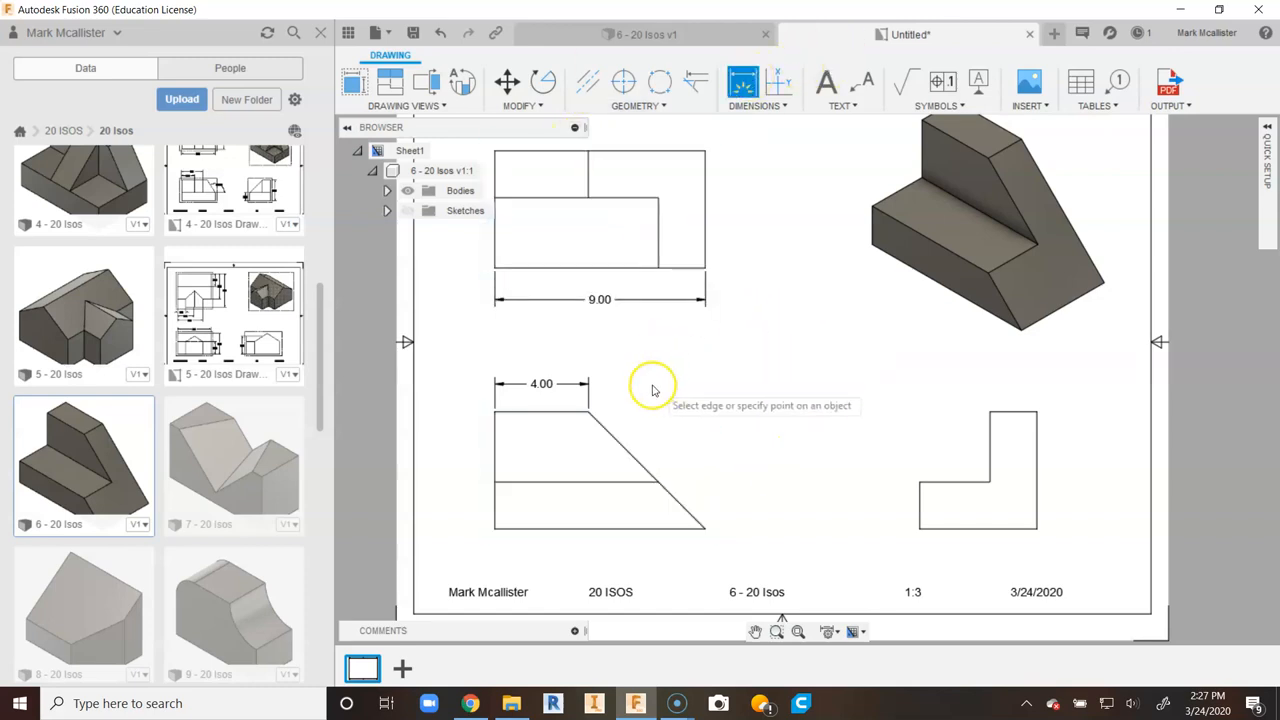
{"action": "left_click", "coordinate": [587, 412]}
{"action": "left_click", "coordinate": [580, 529]}
{"action": "left_click", "coordinate": [766, 497]}
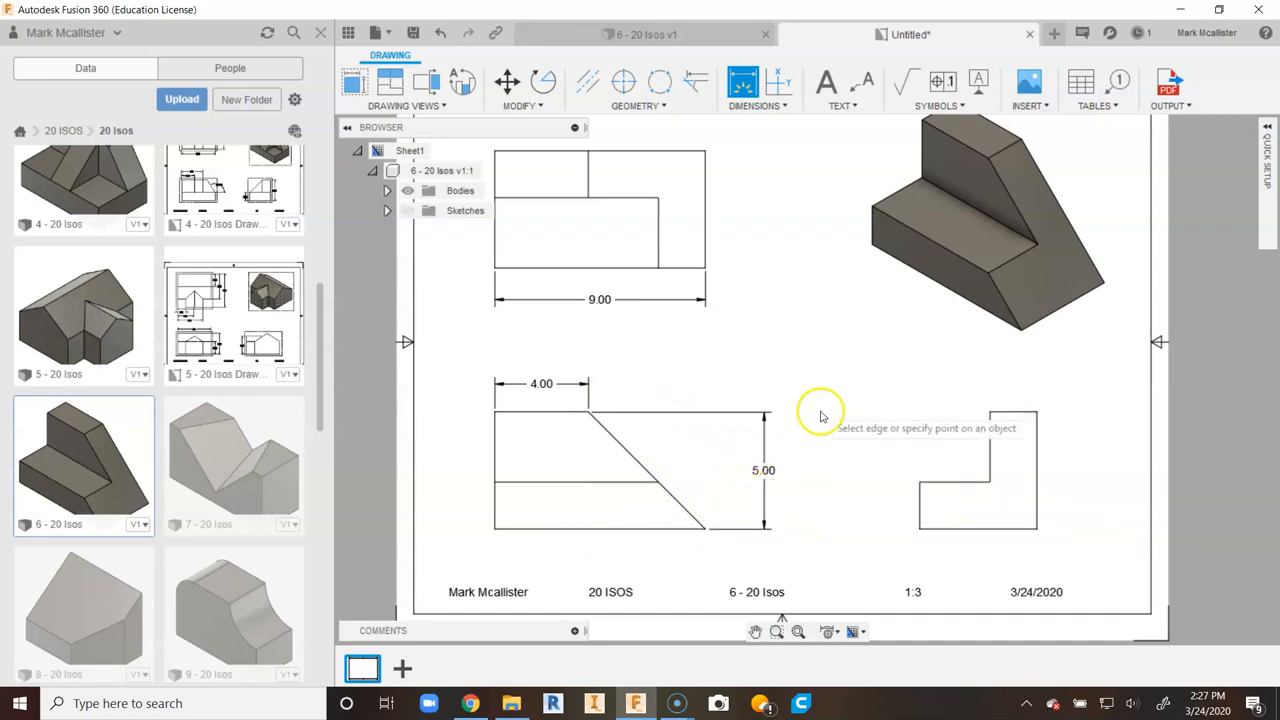
{"action": "right_click", "coordinate": [780, 352]}
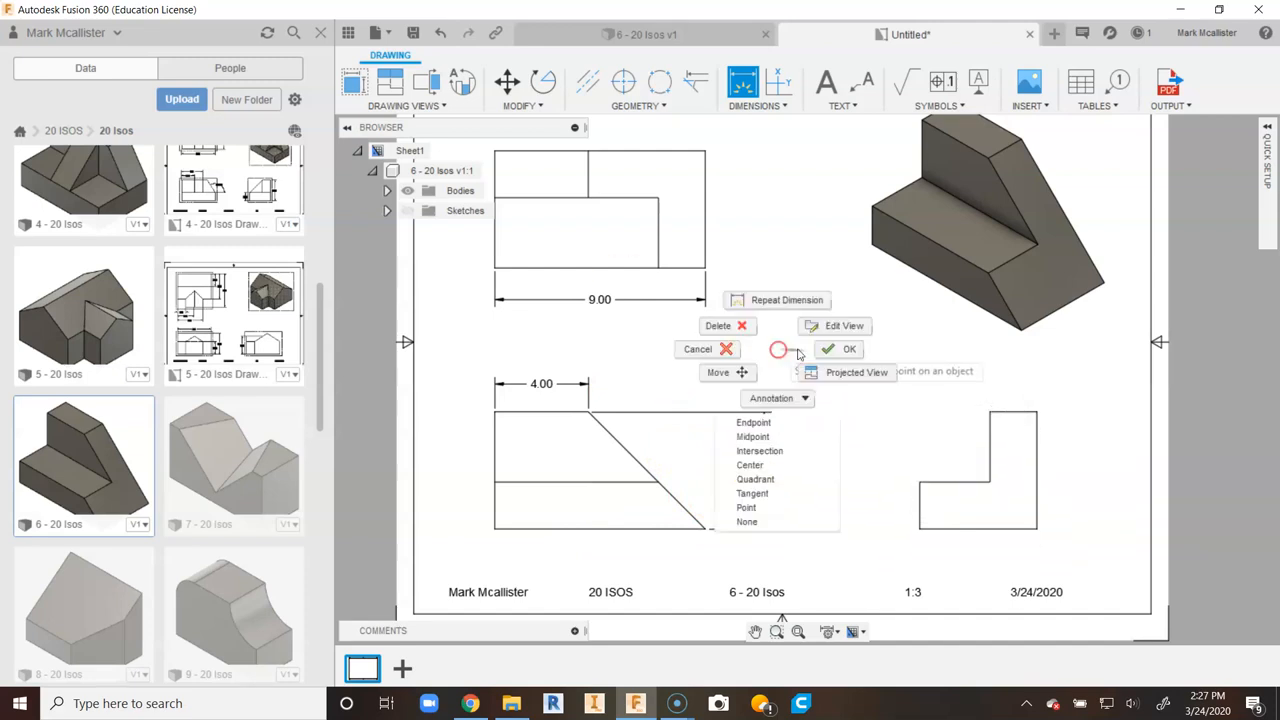
{"action": "left_click", "coordinate": [862, 349]}
- Dimension the height of the low step in the right-side view, outside its short vertical edge
{"action": "left_click", "coordinate": [742, 82]}
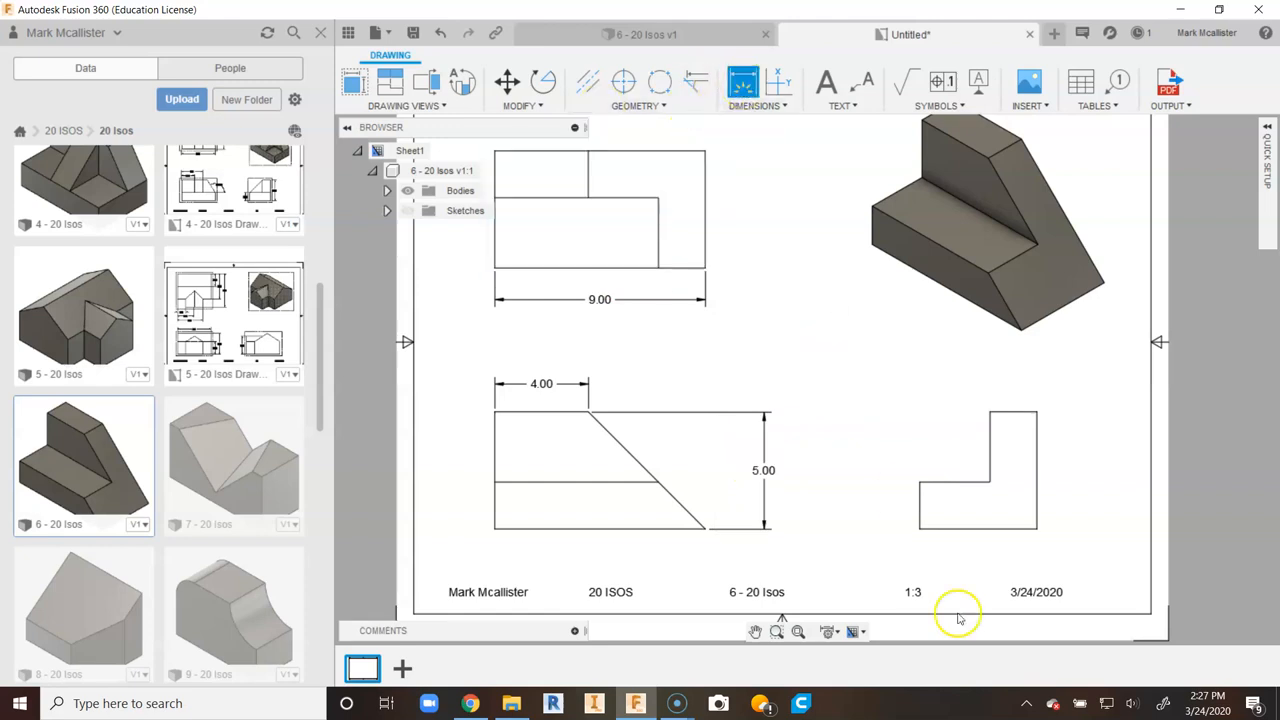
{"action": "left_click", "coordinate": [925, 518]}
{"action": "left_click", "coordinate": [893, 507]}
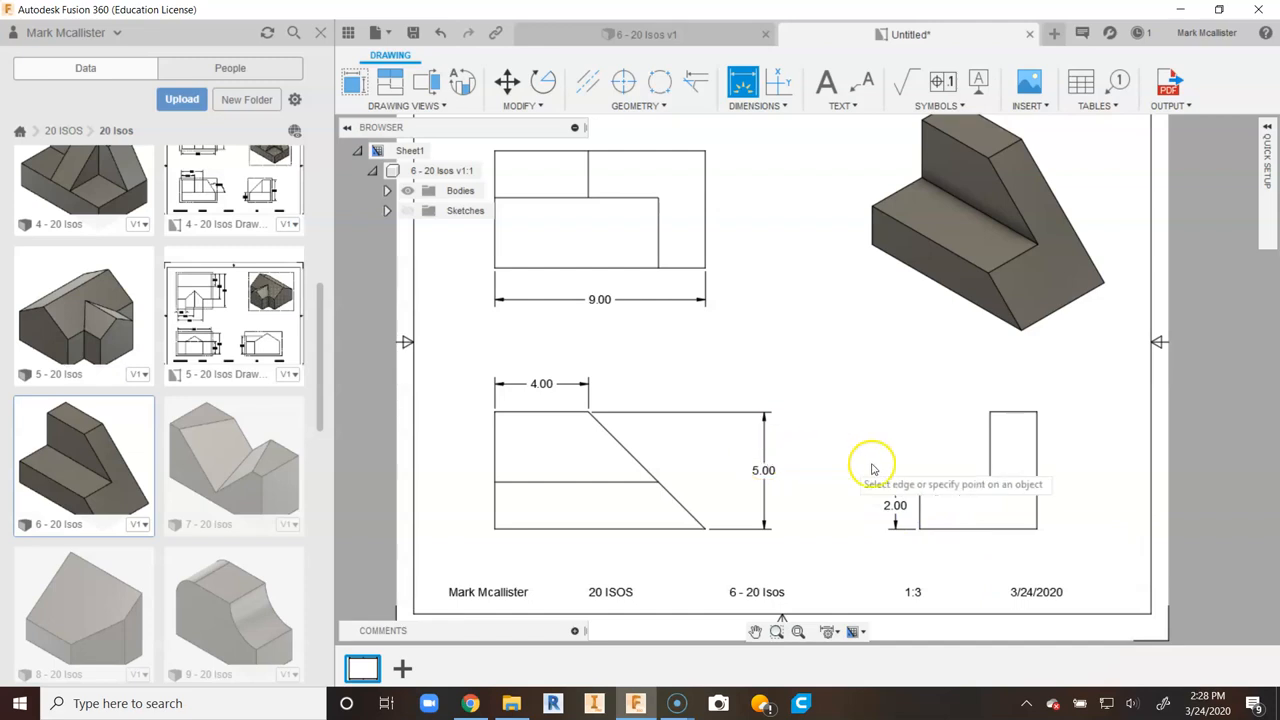
{"action": "right_click", "coordinate": [849, 403]}
{"action": "left_click", "coordinate": [900, 402]}
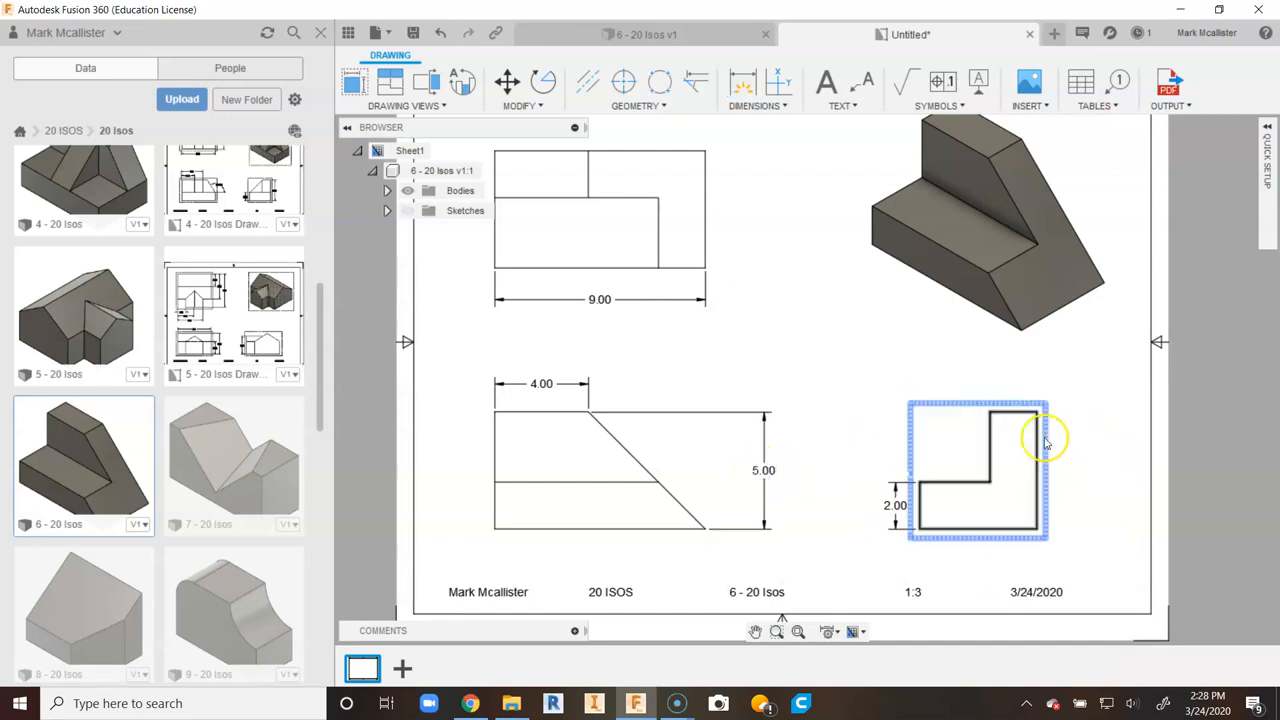
- Move the right-side view horizontally closer to the front view
{"action": "left_click", "coordinate": [948, 459]}
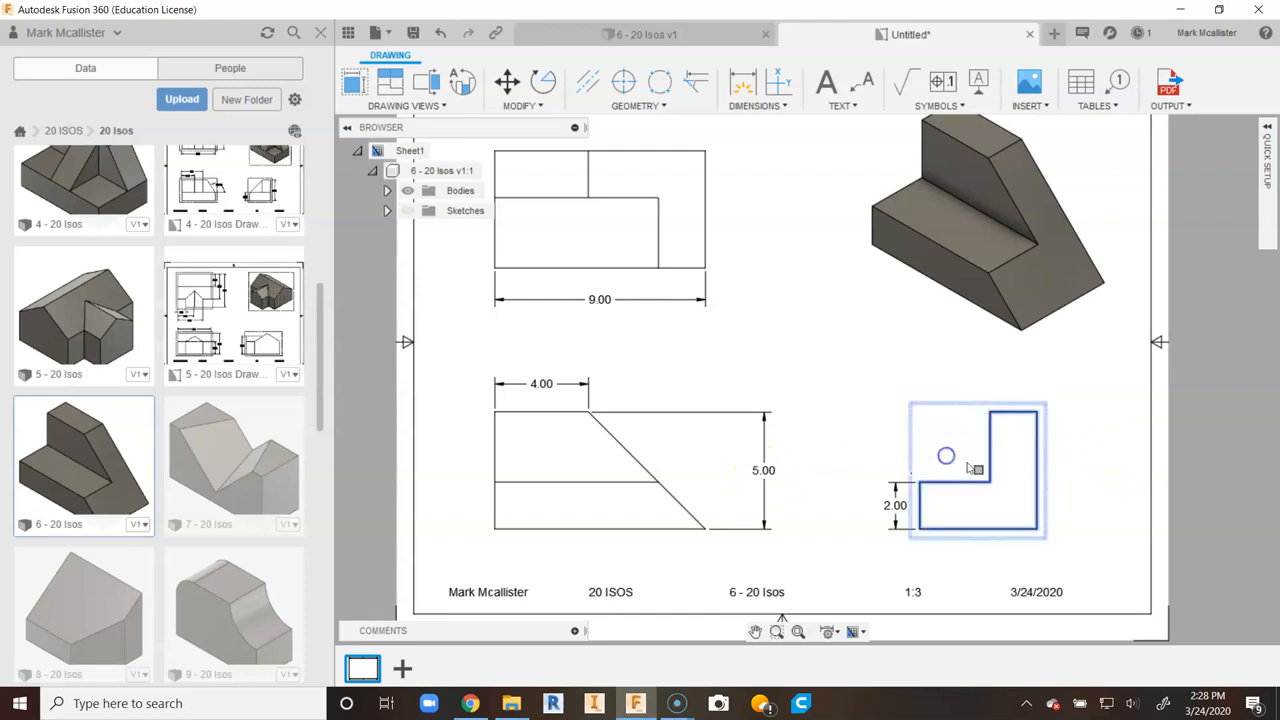
{"action": "key", "text": "Escape"}
{"action": "left_click", "coordinate": [969, 467]}
{"action": "mouse_move", "coordinate": [978, 470]}
{"action": "left_mouse_down"}
{"action": "mouse_move", "coordinate": [893, 470]}
{"action": "mouse_move", "coordinate": [904, 470]}
{"action": "left_mouse_up"}
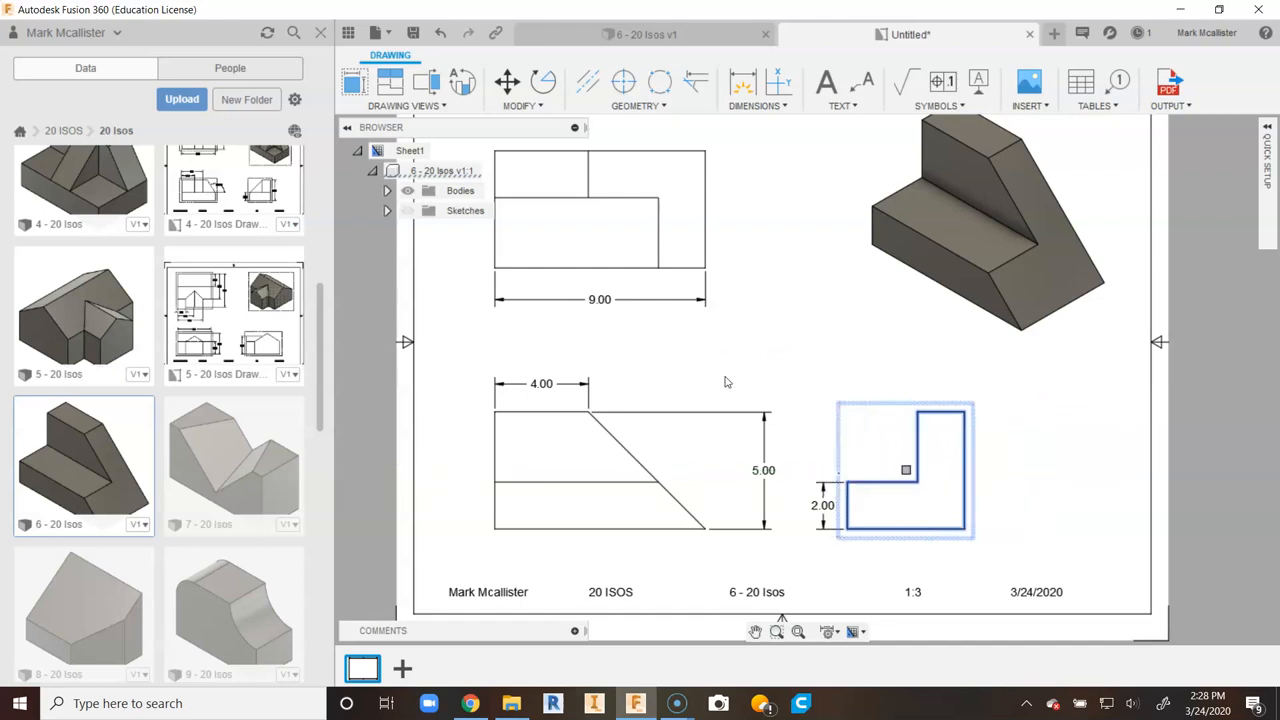
{"action": "left_click", "coordinate": [852, 337]}
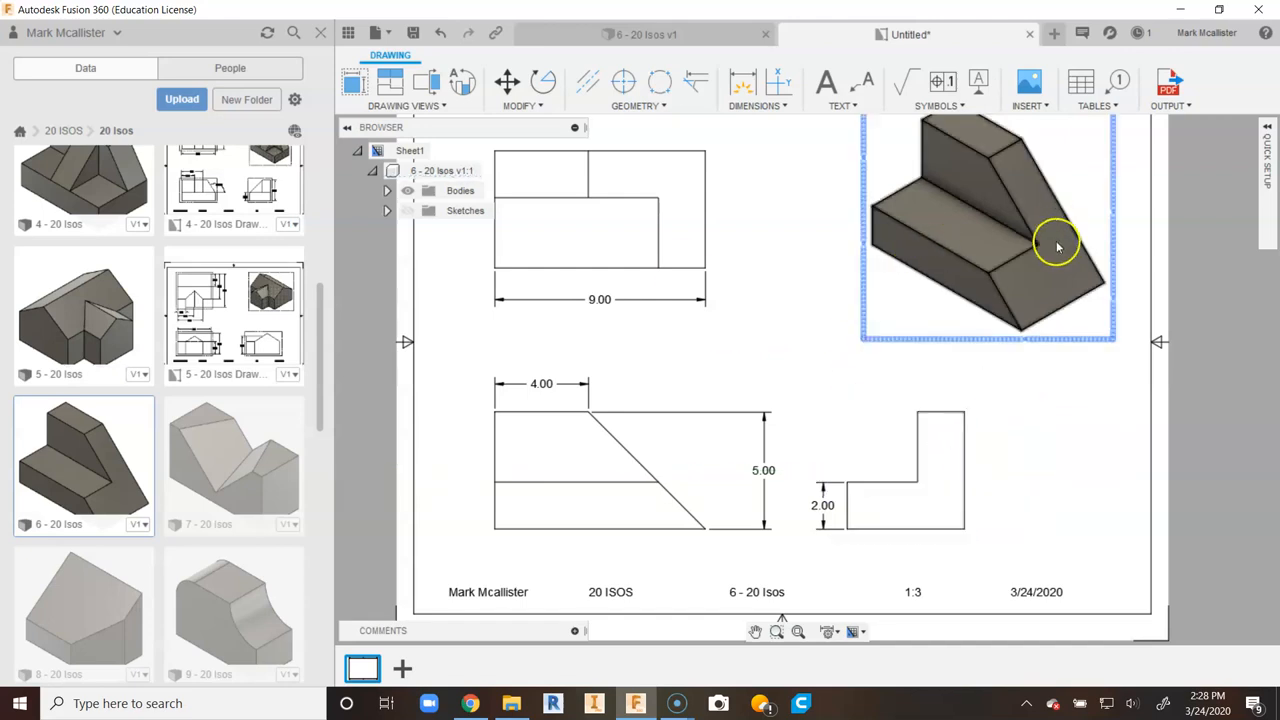
- Dimension the overall depth of the top view, just outside the vertical edge facing the isometric view
{"action": "scroll", "coordinate": [1063, 420], "scroll_direction": "down", "scroll_amount": 1}
{"action": "middle_click_drag", "start_coordinate": [1062, 421], "coordinate": [1012, 446]}
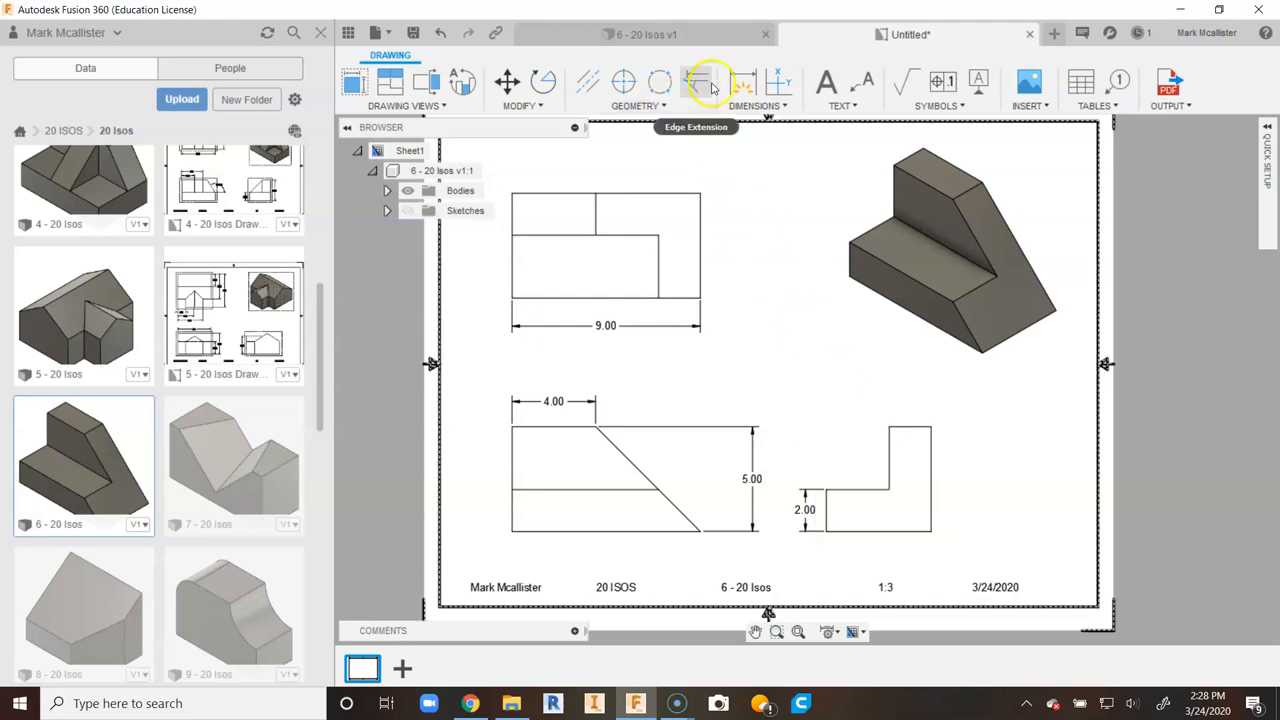
{"action": "left_click", "coordinate": [742, 82]}
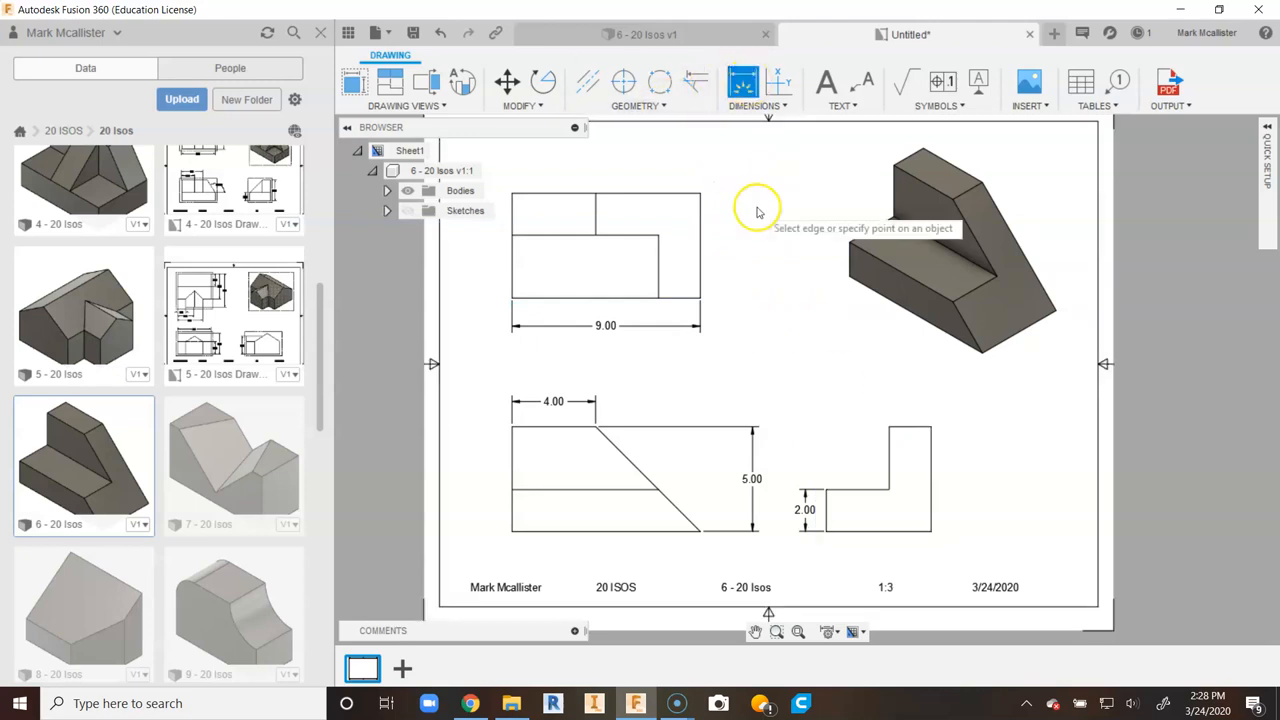
{"action": "left_click", "coordinate": [703, 212]}
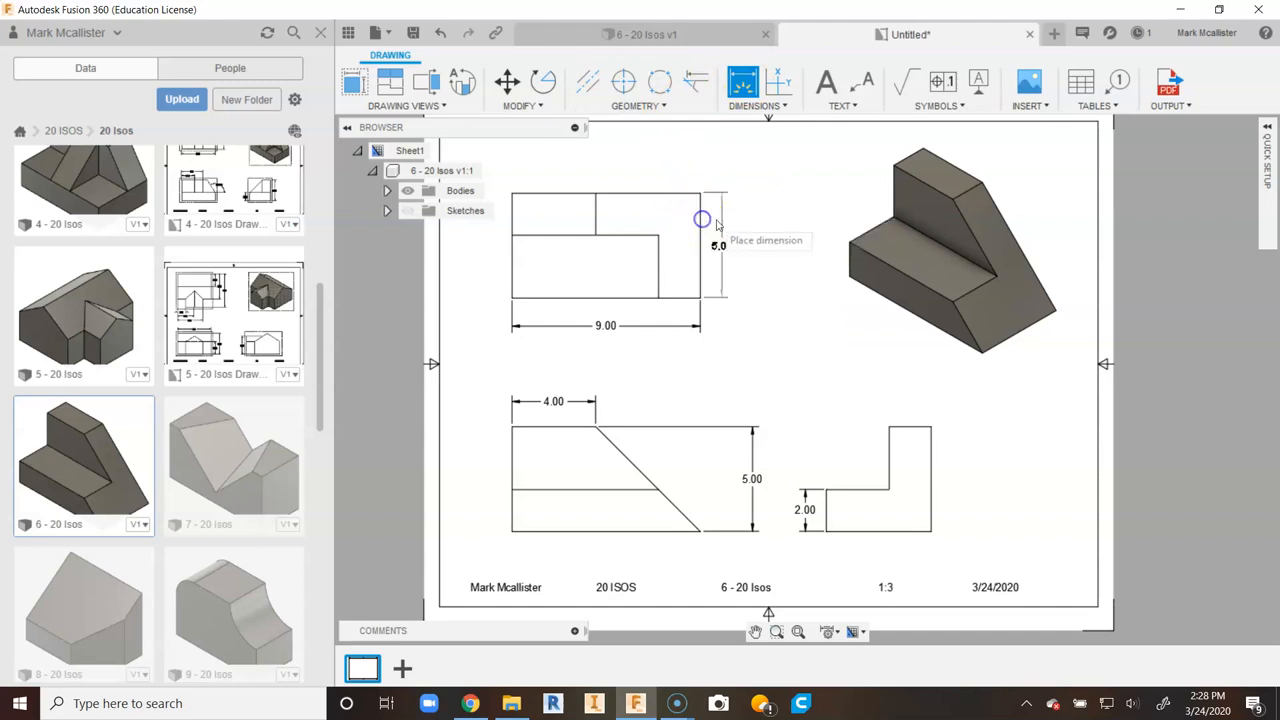
{"action": "left_click", "coordinate": [724, 224]}
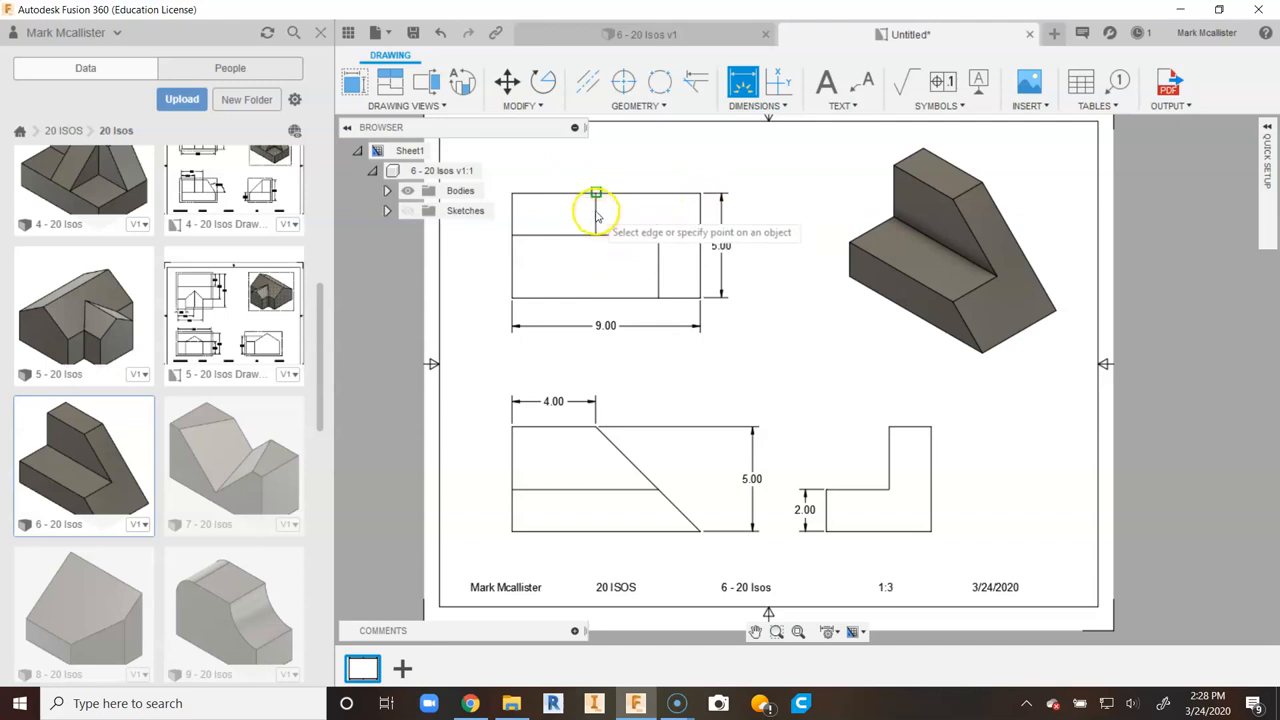
{"action": "left_click", "coordinate": [597, 209]}
{"action": "left_click", "coordinate": [595, 230]}
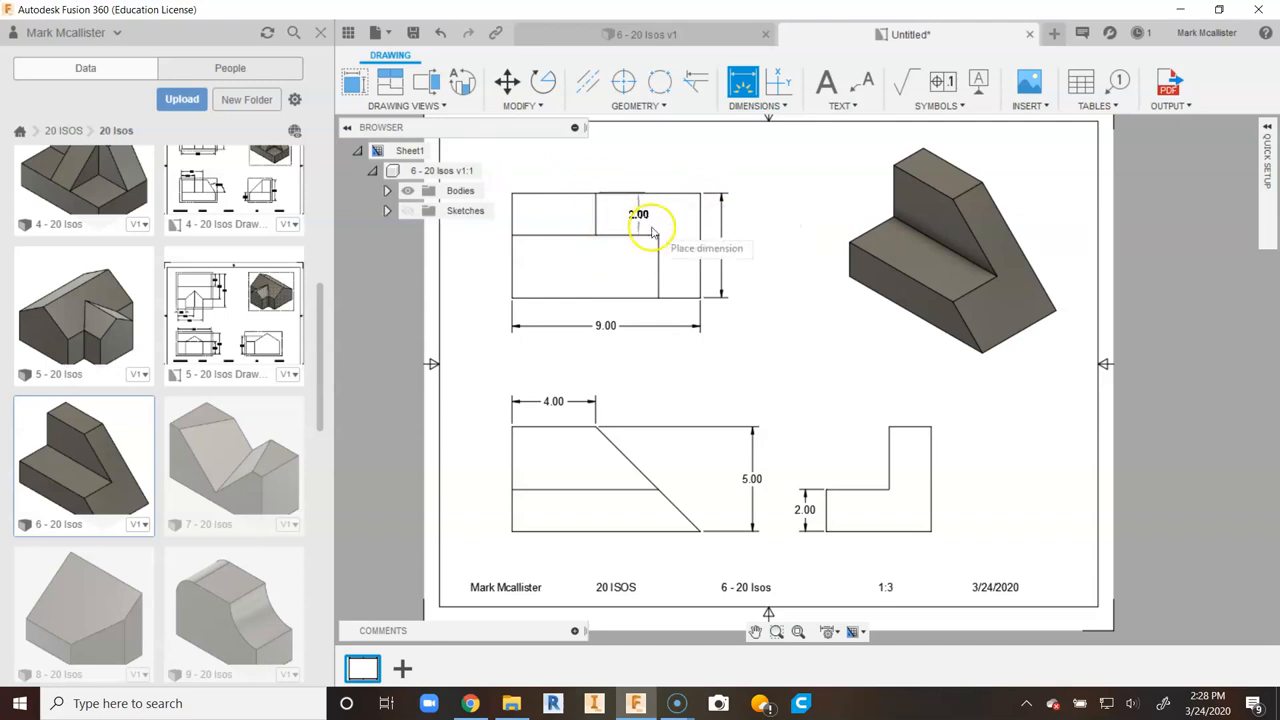
{"action": "scroll", "coordinate": [697, 228], "scroll_direction": "up", "scroll_amount": 3}
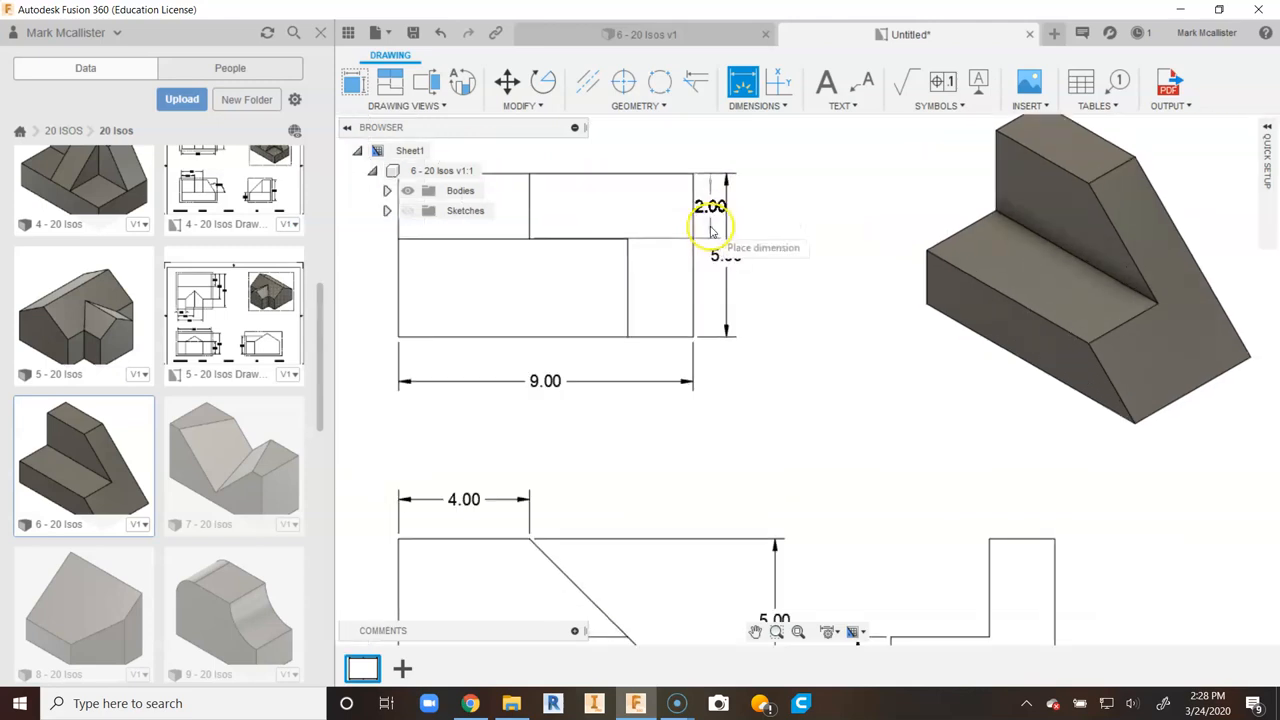
{"action": "right_click", "coordinate": [640, 222]}
{"action": "left_click", "coordinate": [589, 222]}
- Dimension the thickness of the upright section in the right-side view, placing the dimension above its upper edge
{"action": "scroll", "coordinate": [652, 263], "scroll_direction": "down", "scroll_amount": 2}
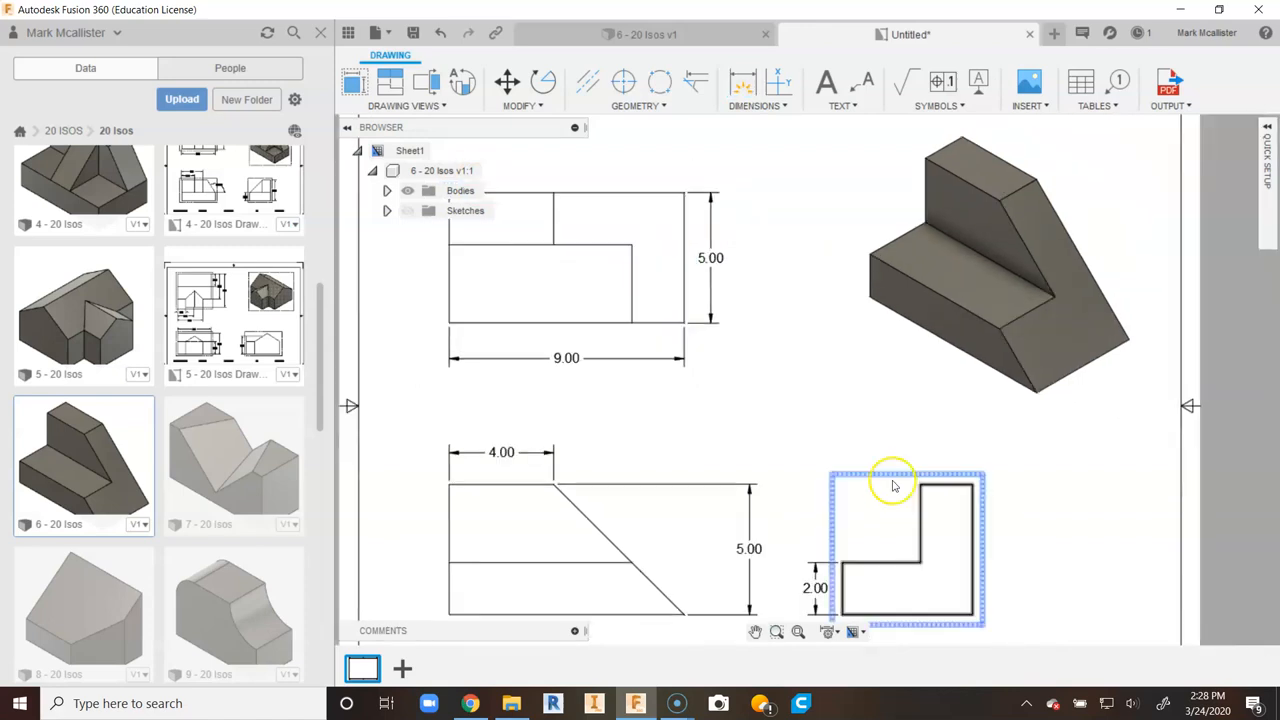
{"action": "left_click", "coordinate": [743, 82]}
{"action": "left_click", "coordinate": [944, 486]}
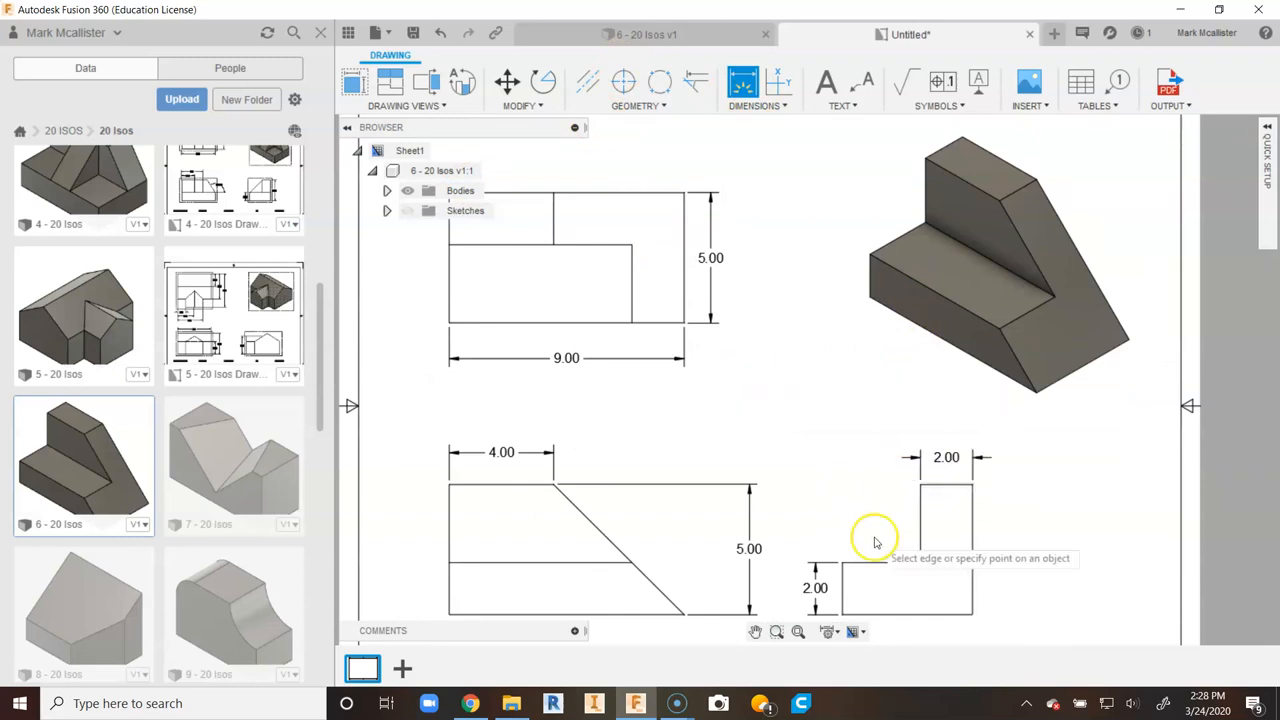
- Dimension the overall depth of the right-side view above the thickness dimension, and delete that new dimension
{"action": "left_click", "coordinate": [876, 614]}
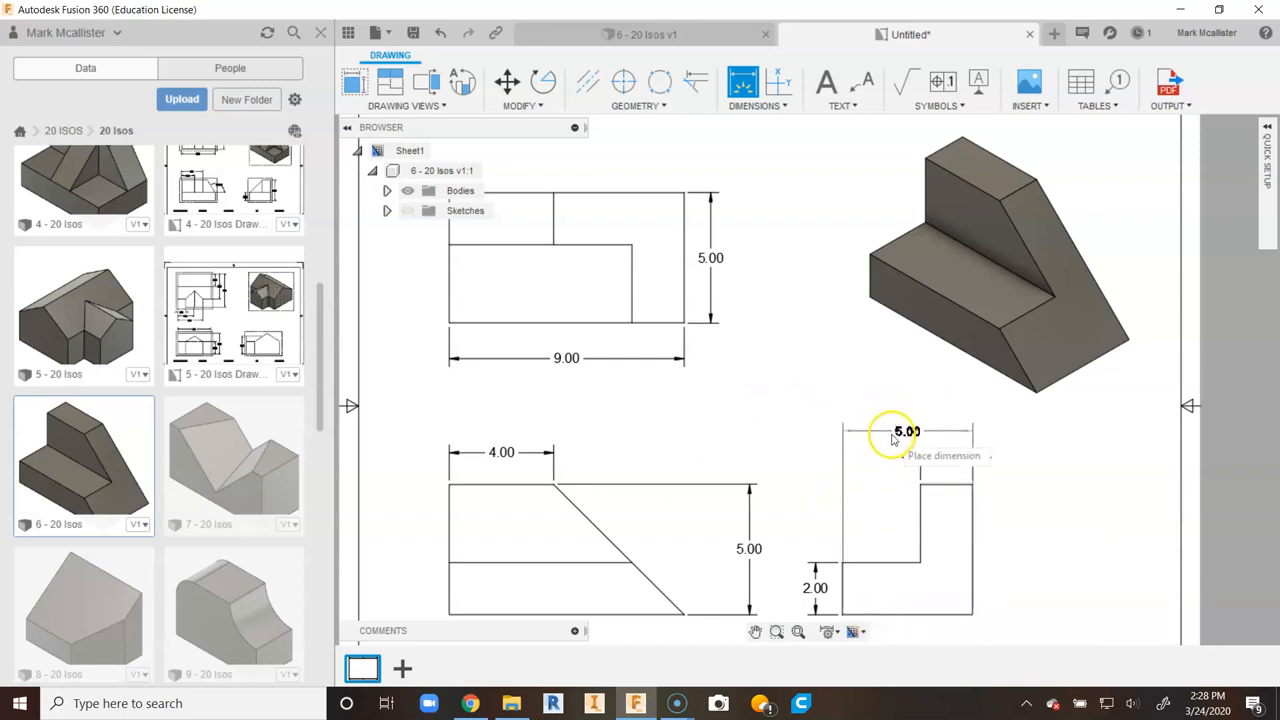
{"action": "left_click", "coordinate": [889, 422]}
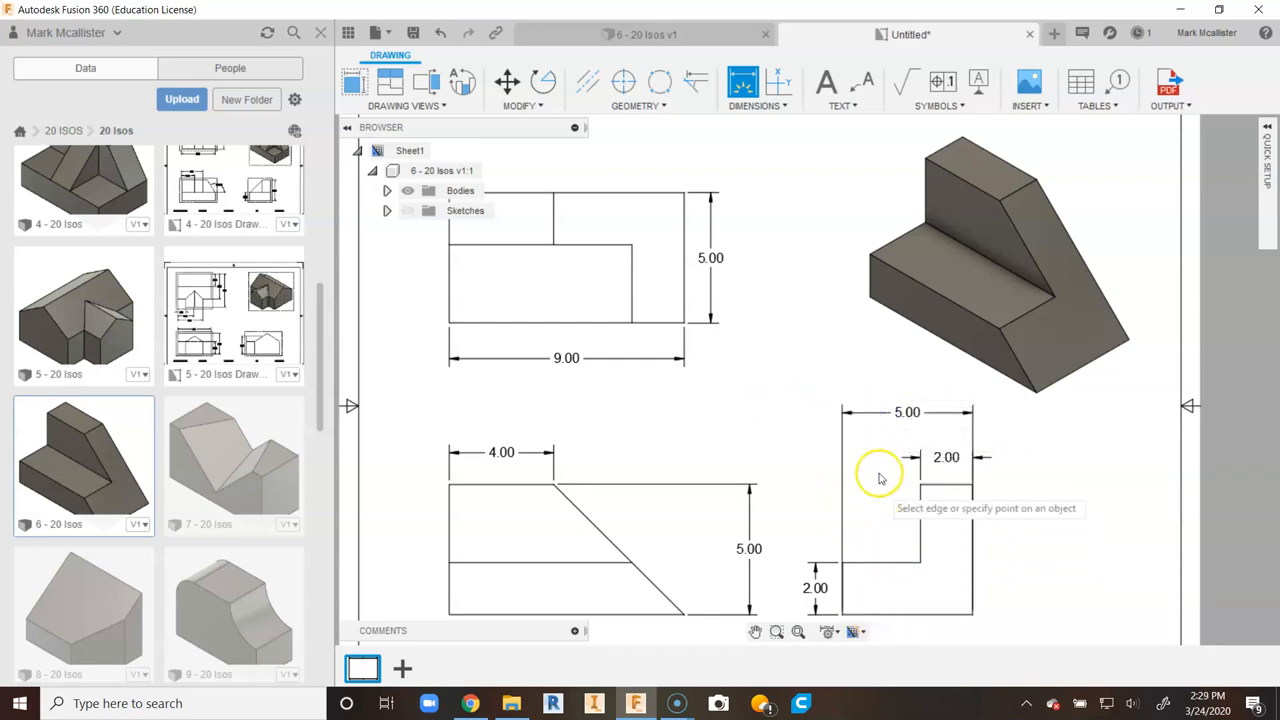
{"action": "right_click", "coordinate": [820, 355]}
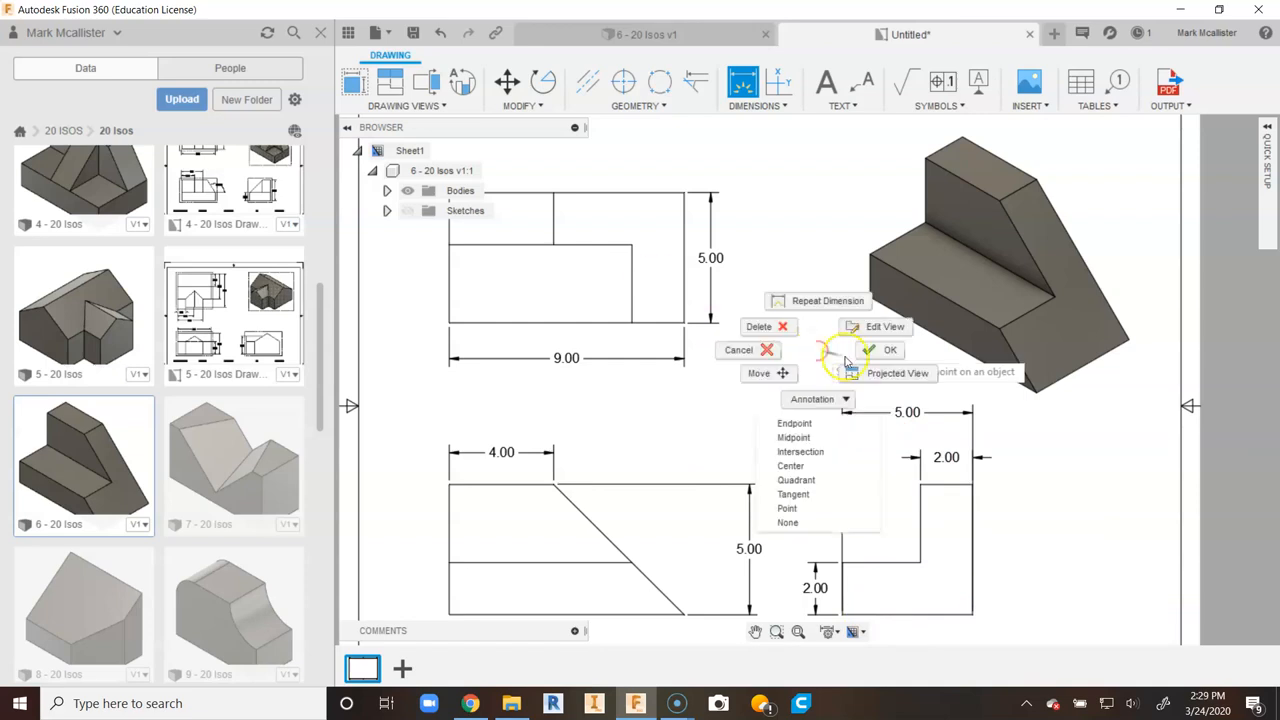
{"action": "left_click", "coordinate": [755, 323]}
{"action": "left_click", "coordinate": [906, 410]}
{"action": "left_click", "coordinate": [932, 271]}
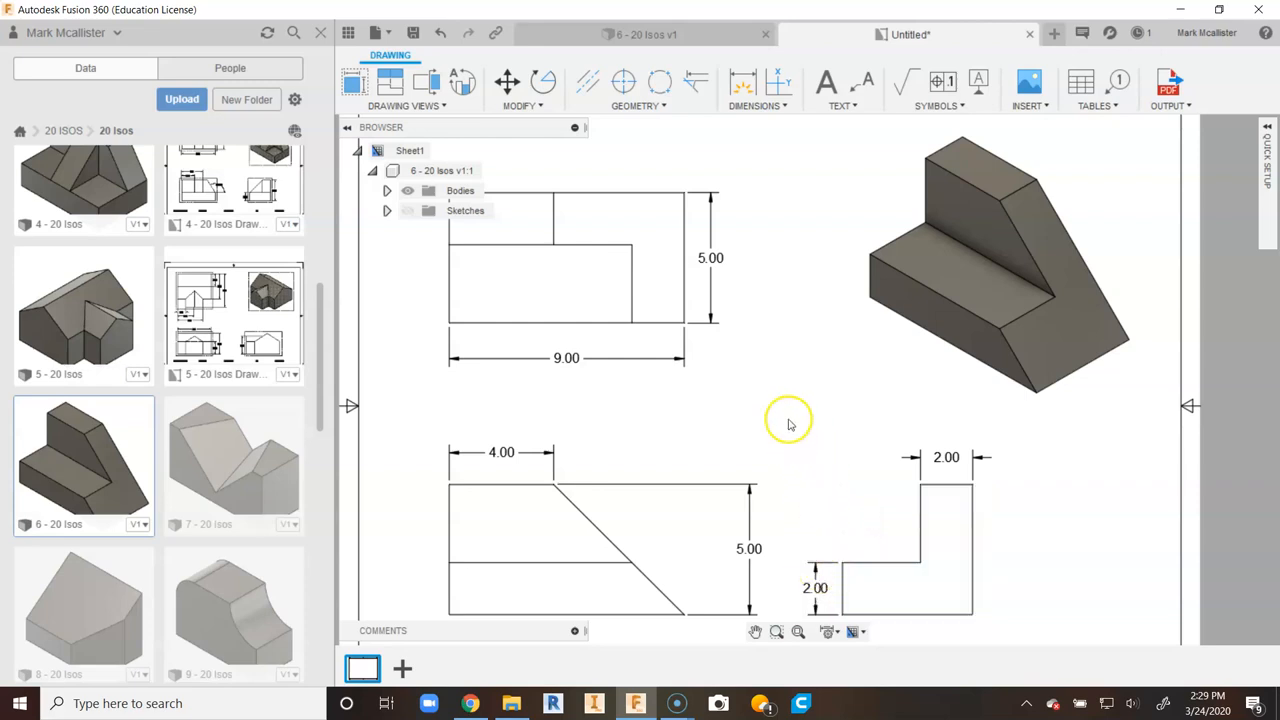
- Move the top view's overall depth dimension slightly farther away from the view
{"action": "left_click", "coordinate": [711, 258]}
{"action": "left_click", "coordinate": [711, 258]}
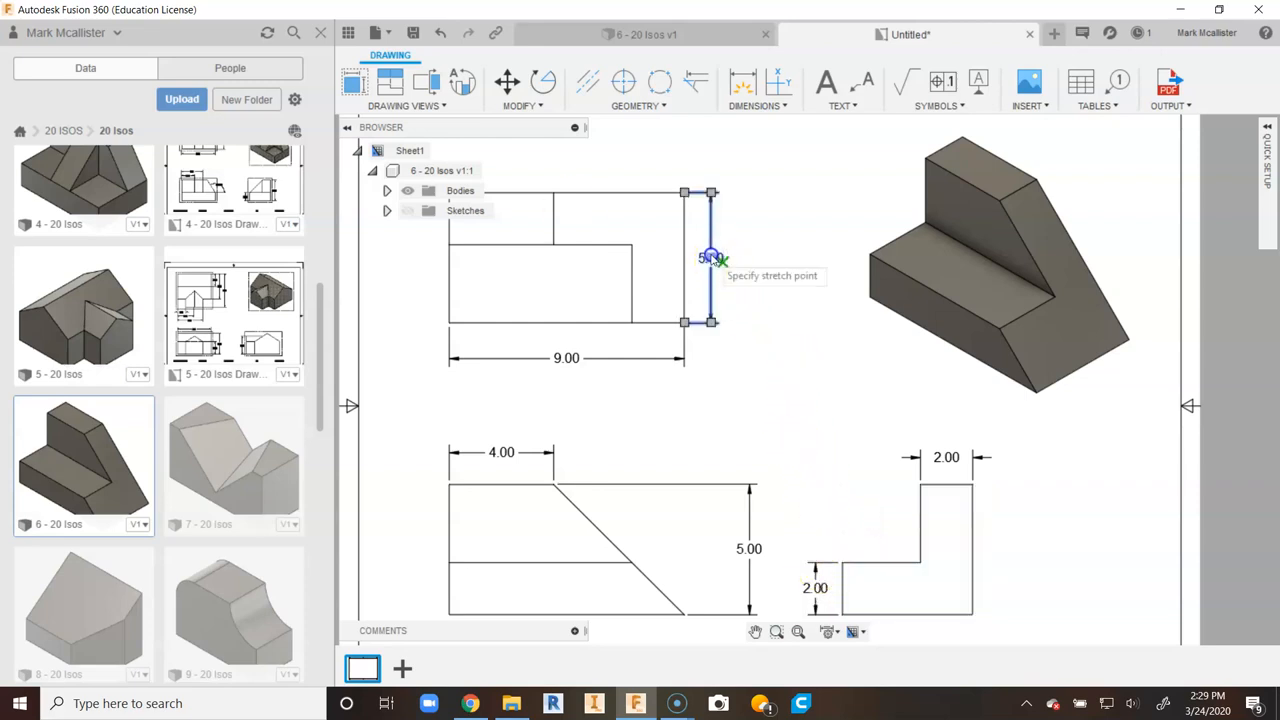
{"action": "left_click", "coordinate": [721, 259]}
{"action": "key", "text": "Escape"}
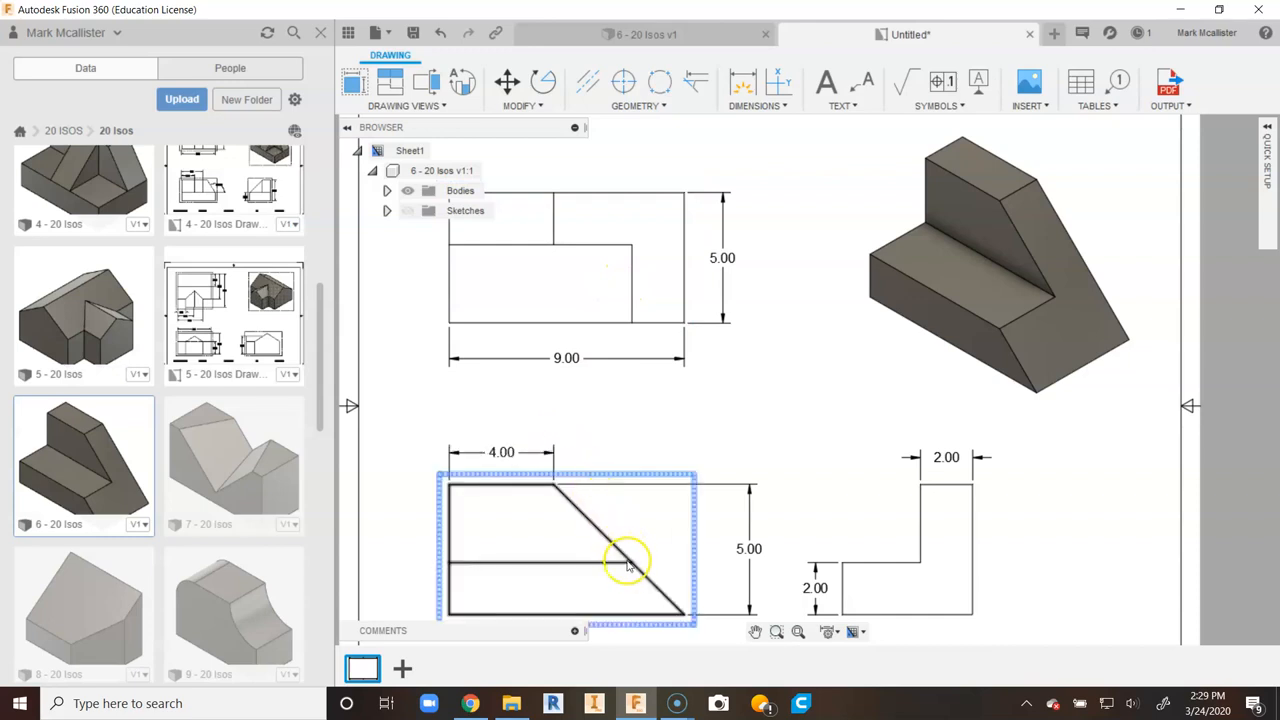
{"action": "left_click", "coordinate": [742, 80]}
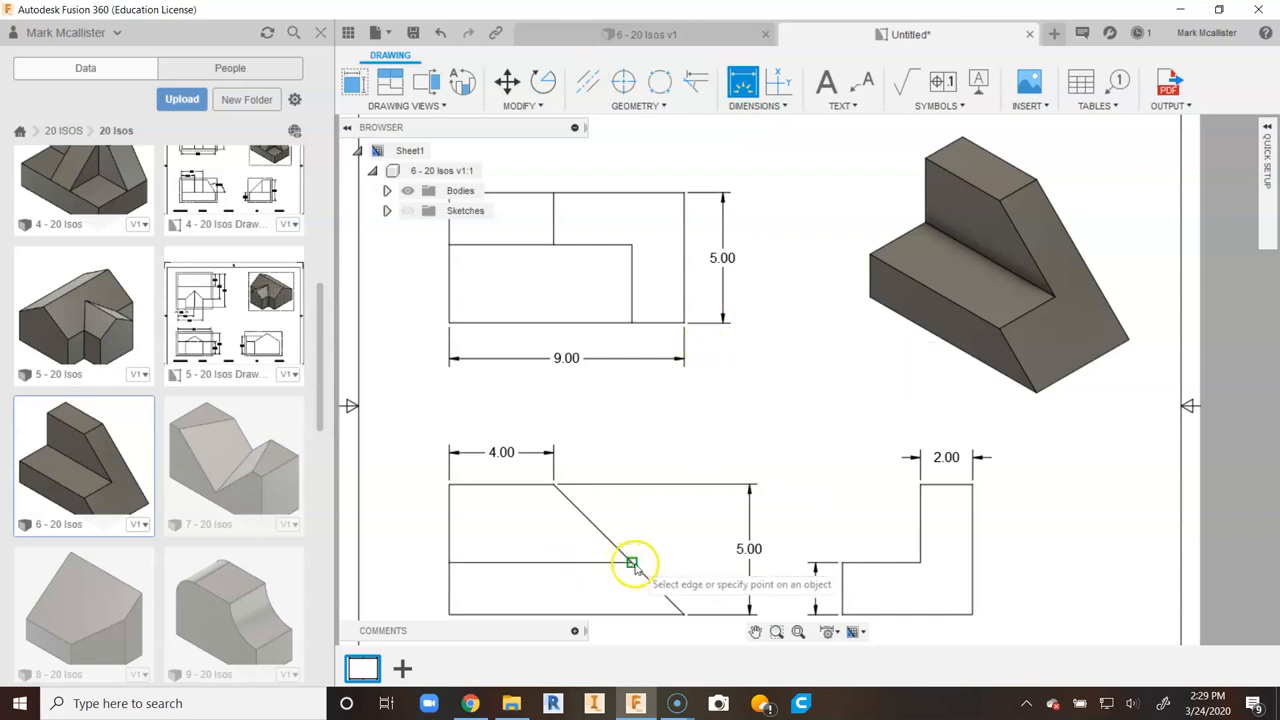
{"action": "left_click", "coordinate": [450, 563]}
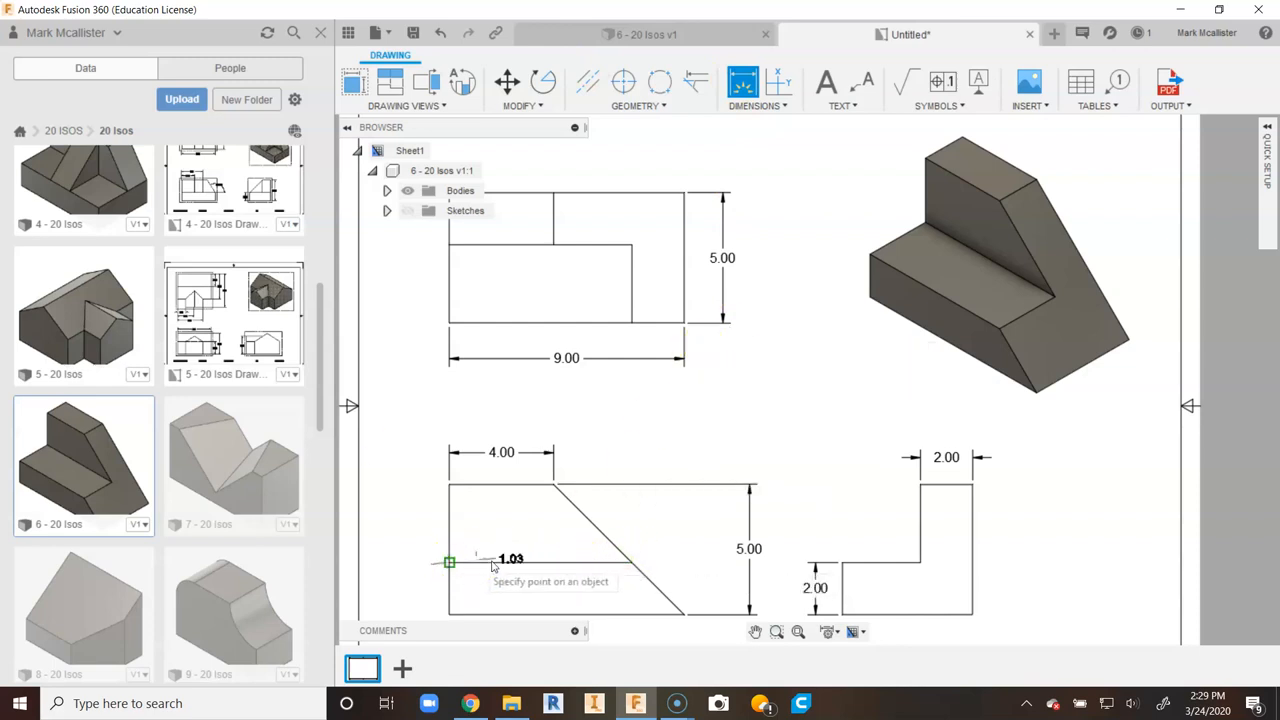
{"action": "left_click", "coordinate": [631, 562]}
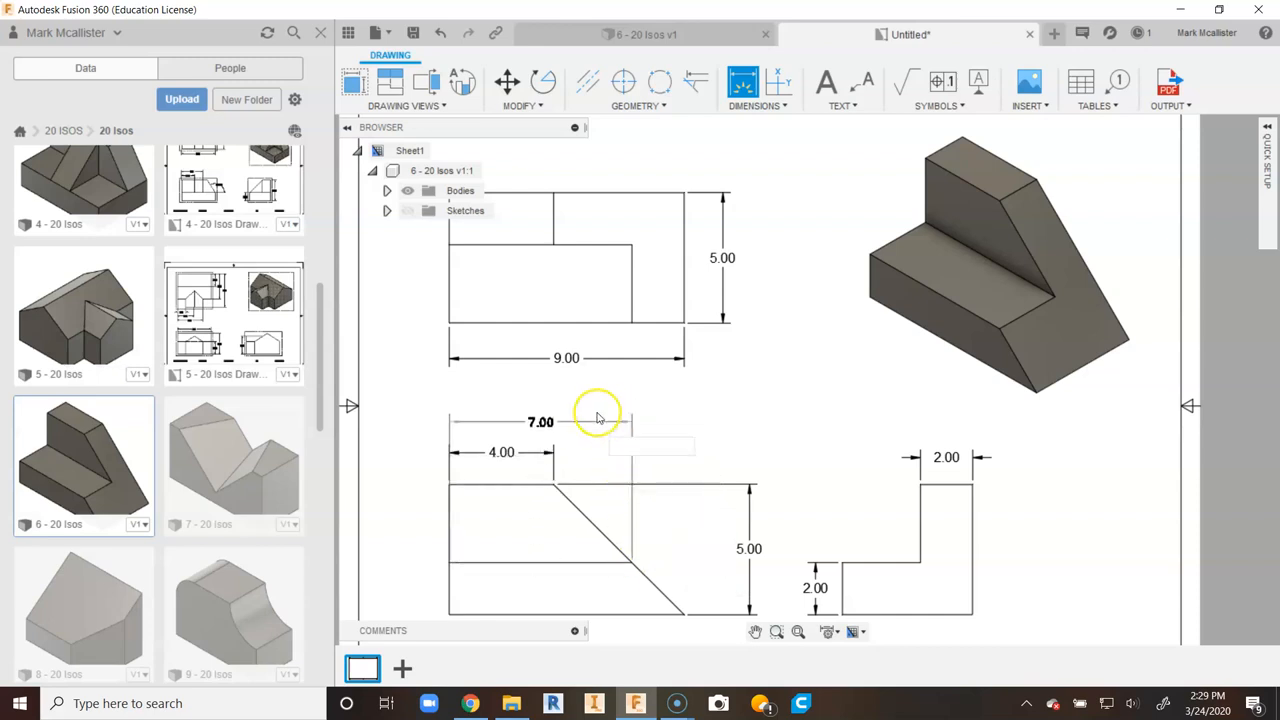
{"action": "right_click", "coordinate": [595, 424]}
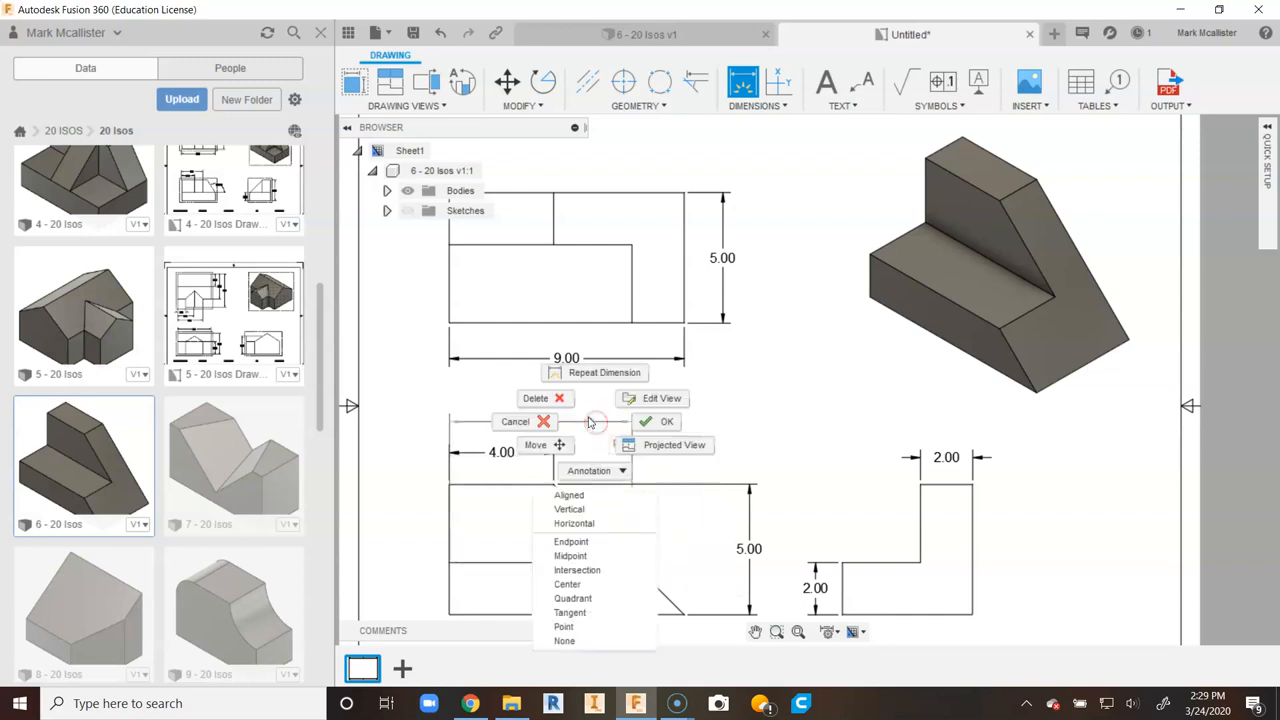
{"action": "left_click", "coordinate": [553, 421]}
- Move the top view's overall width dimension farther below the view to leave room for another dimension
{"action": "left_click", "coordinate": [567, 362]}
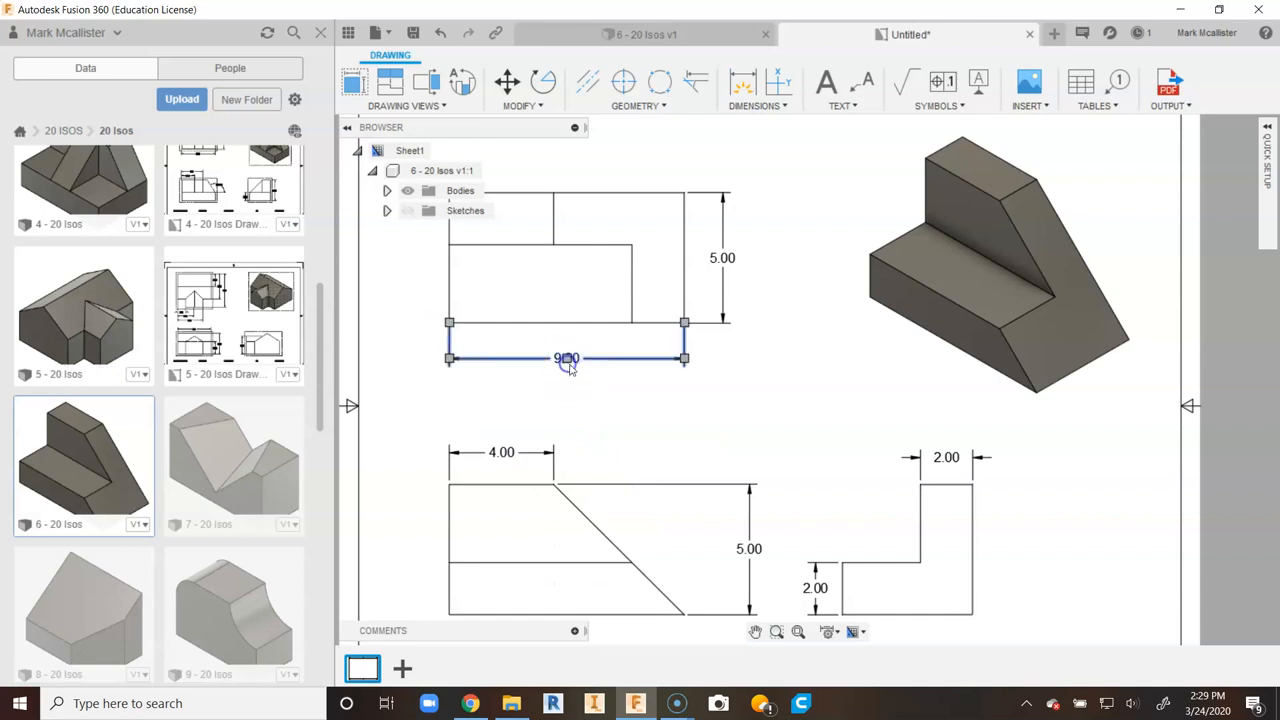
{"action": "left_click_drag", "start_coordinate": [566, 359], "coordinate": [566, 383]}
{"action": "left_click", "coordinate": [603, 446]}
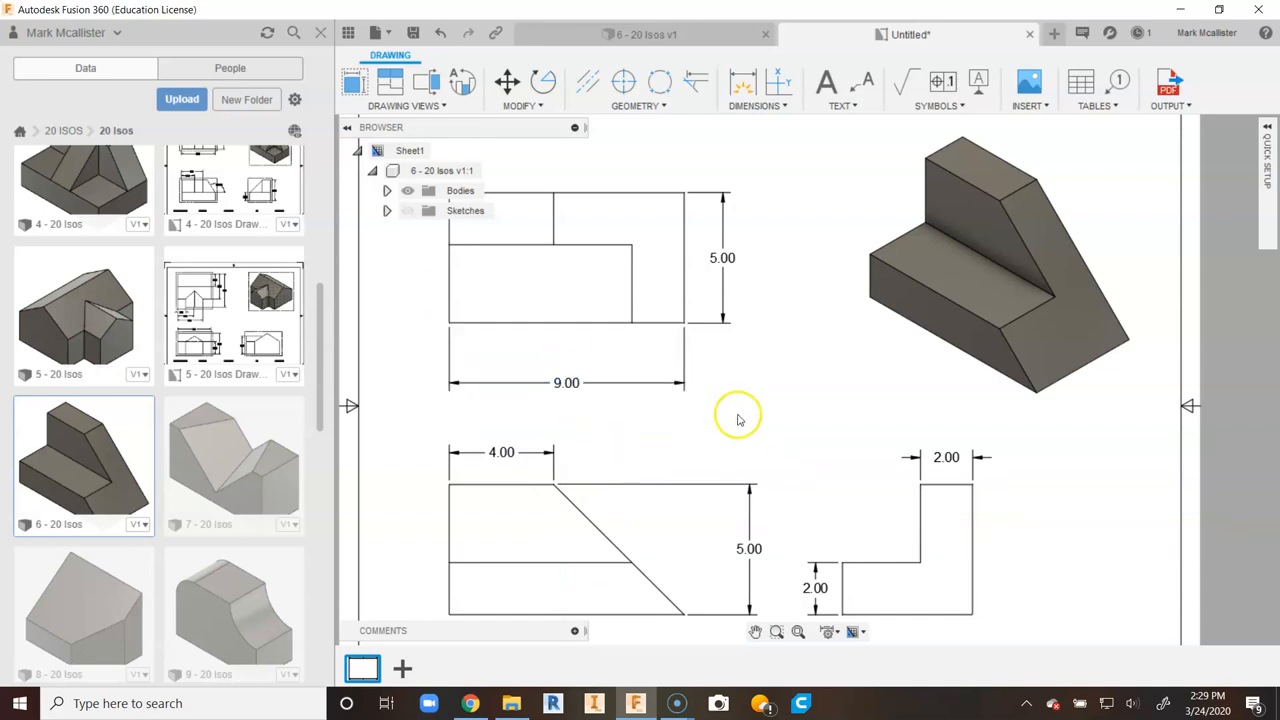
- Dimension the width of the lower step in the top view, placing the dimension between the view and its overall width dimension
{"action": "left_click", "coordinate": [797, 633]}
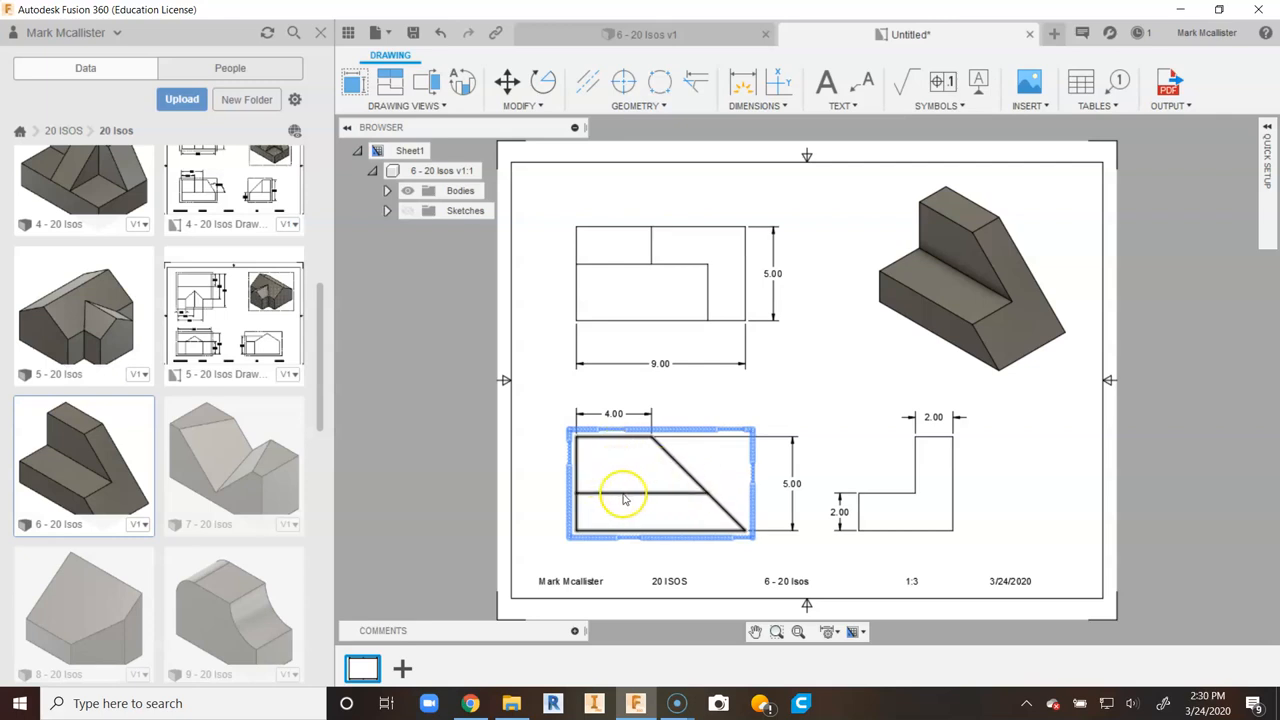
{"action": "scroll", "coordinate": [622, 498], "scroll_direction": "up", "scroll_amount": 3}
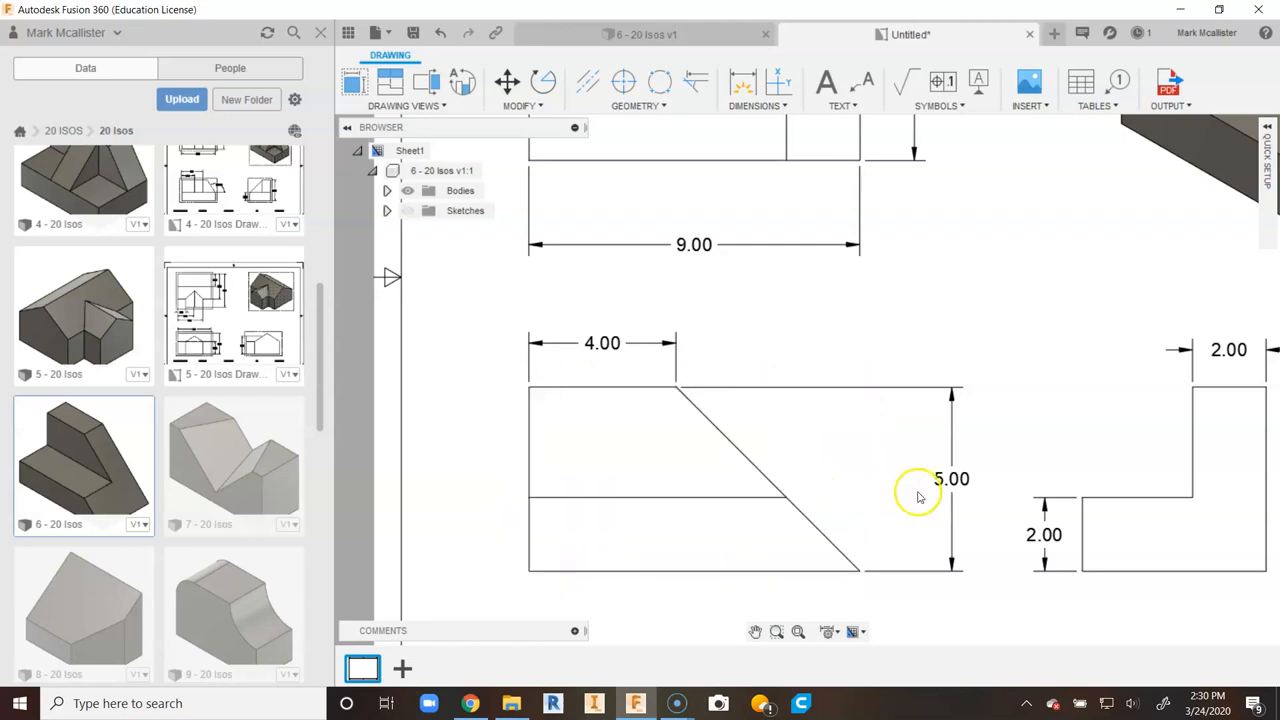
{"action": "scroll", "coordinate": [817, 440], "scroll_direction": "down", "scroll_amount": 3}
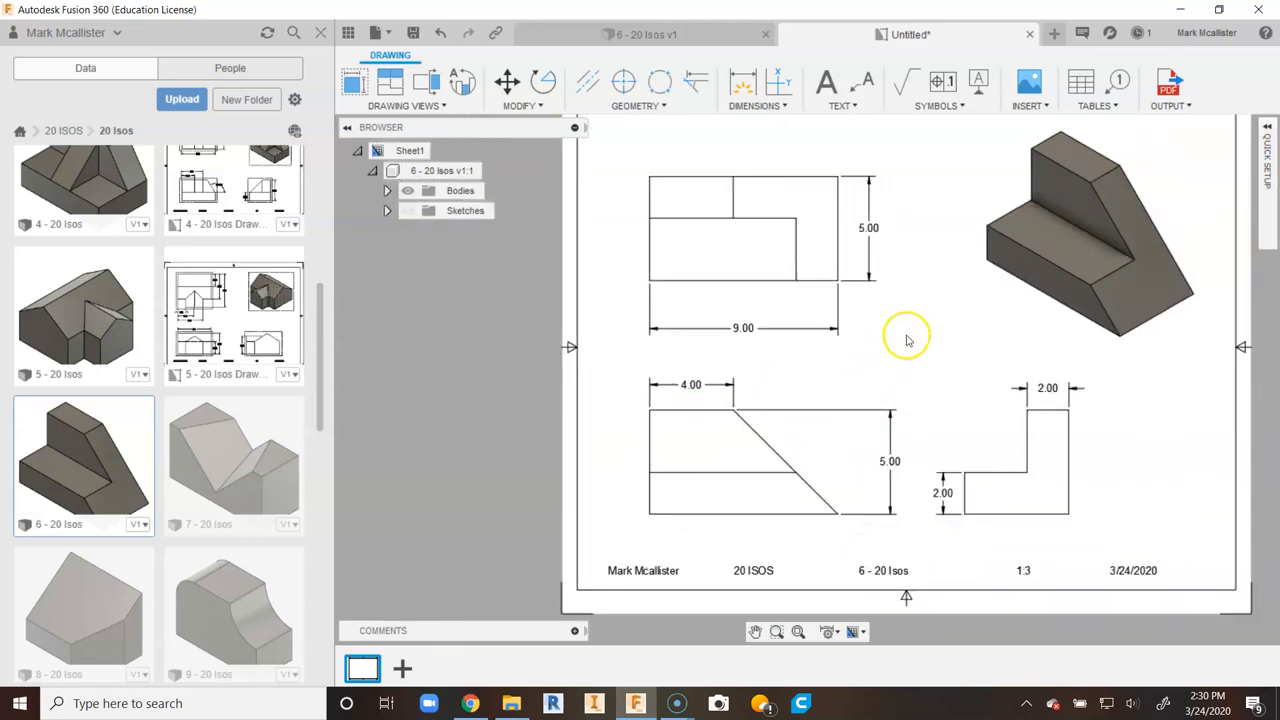
{"action": "left_click", "coordinate": [742, 82]}
{"action": "left_click", "coordinate": [796, 280]}
{"action": "left_click", "coordinate": [650, 281]}
{"action": "left_click", "coordinate": [668, 306]}
{"action": "right_click", "coordinate": [958, 340]}
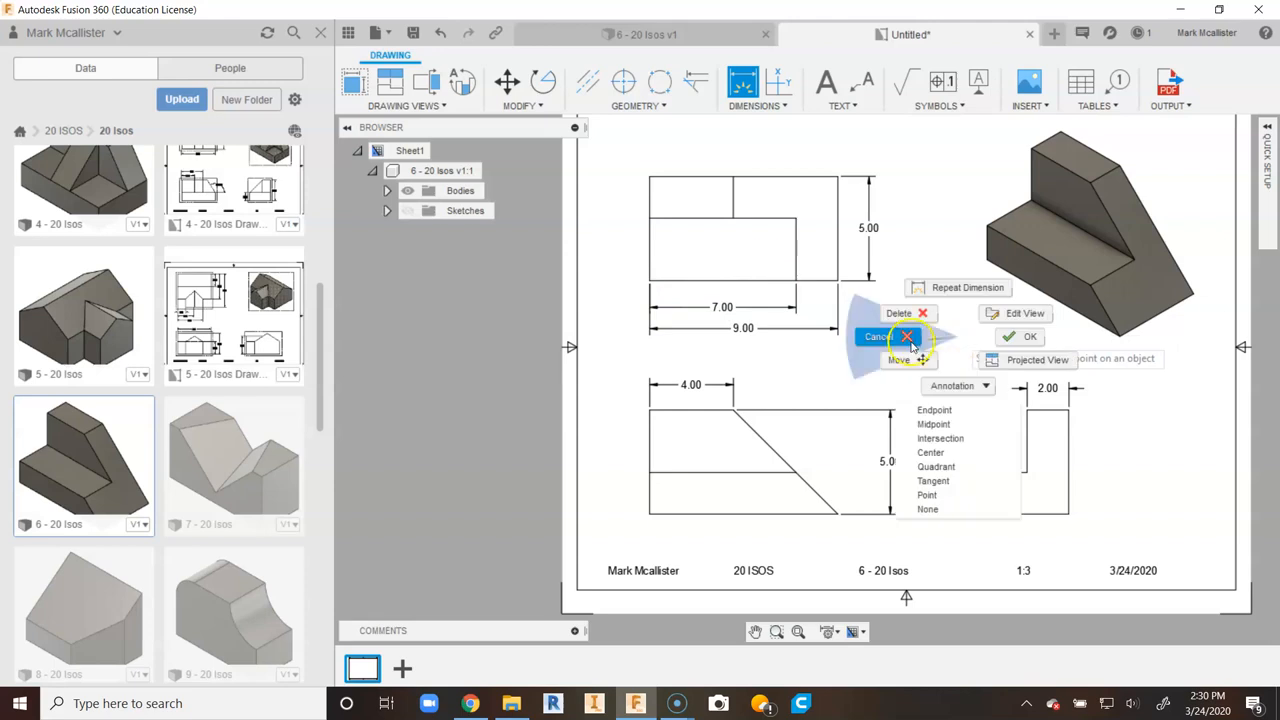
{"action": "left_click", "coordinate": [870, 336]}
{"action": "mouse_move", "coordinate": [939, 358]}
{"action": "middle_mouse_down"}
{"action": "mouse_move", "coordinate": [943, 337]}
{"action": "mouse_move", "coordinate": [863, 366]}
{"action": "mouse_move", "coordinate": [877, 406]}
{"action": "mouse_move", "coordinate": [877, 311]}
{"action": "middle_mouse_up"}
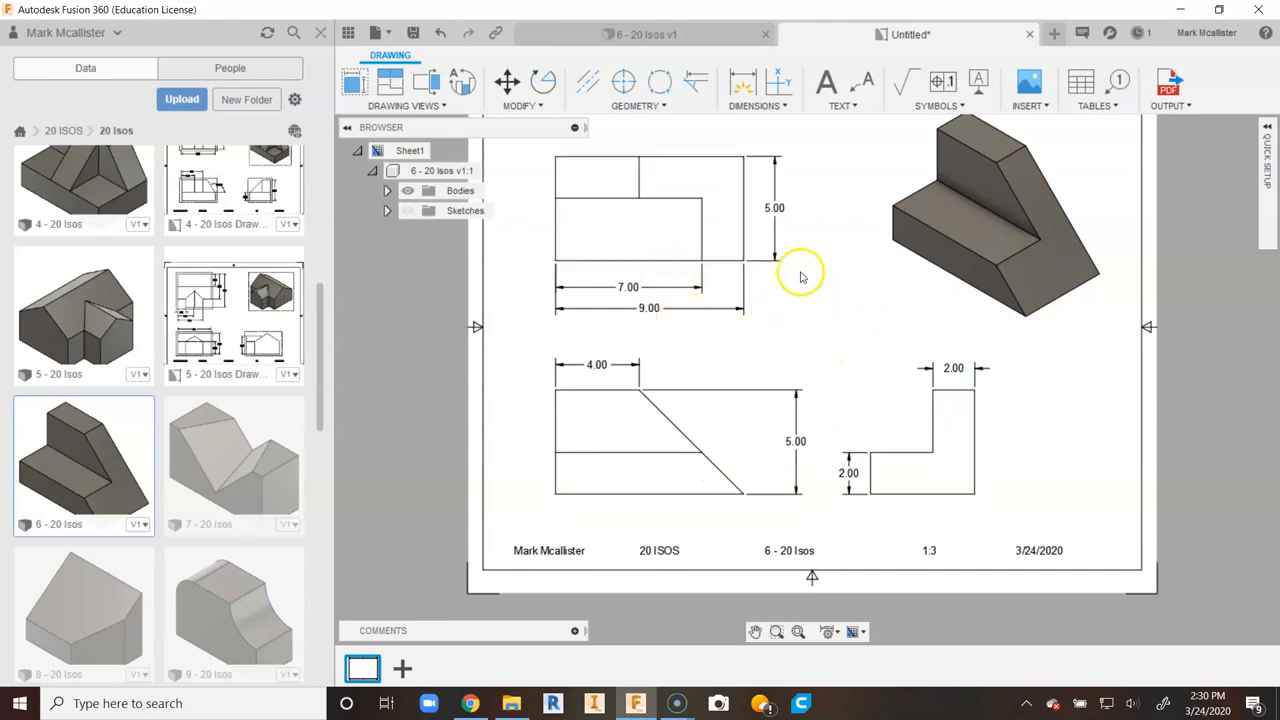
{"action": "left_click", "coordinate": [798, 632]}
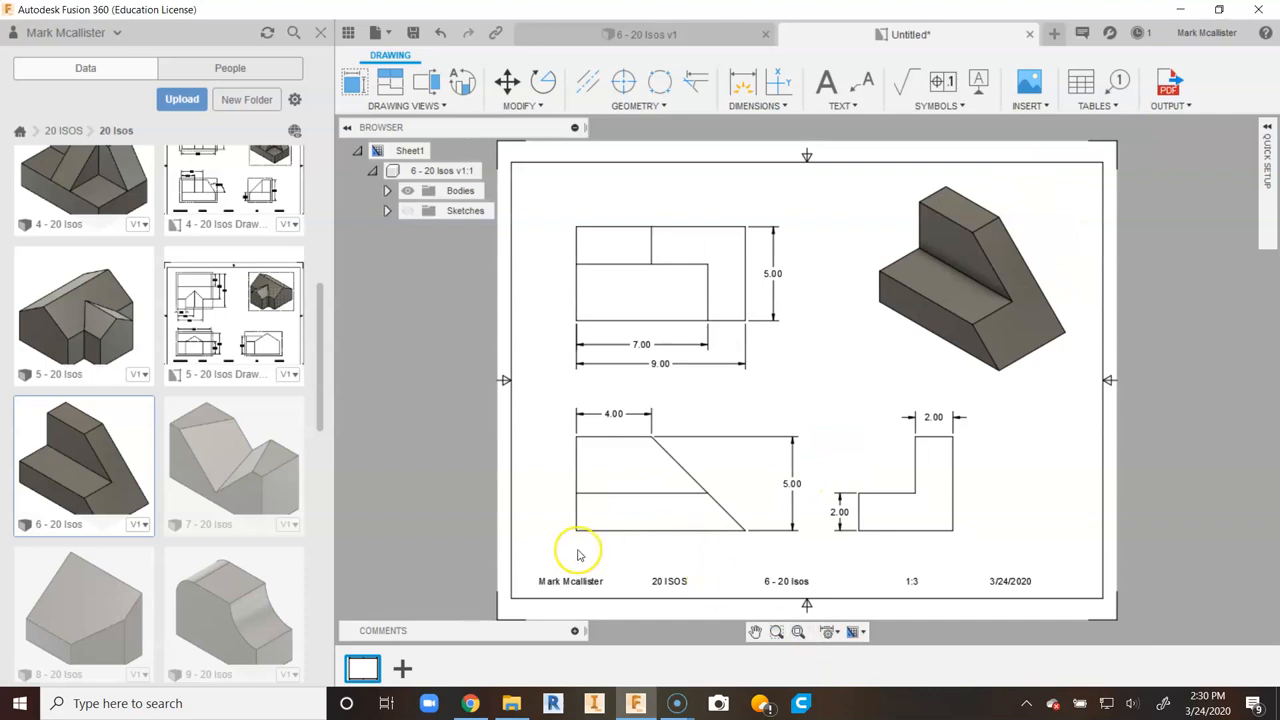